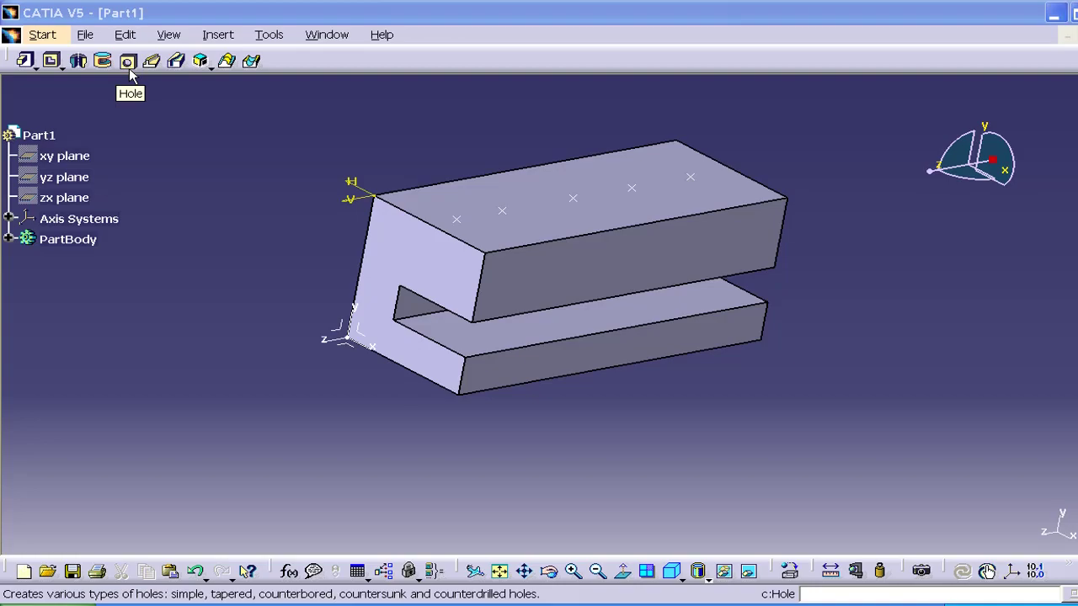
# Launch the Hole tool, cancel it once, then start it again
pyautogui.click(128, 61)
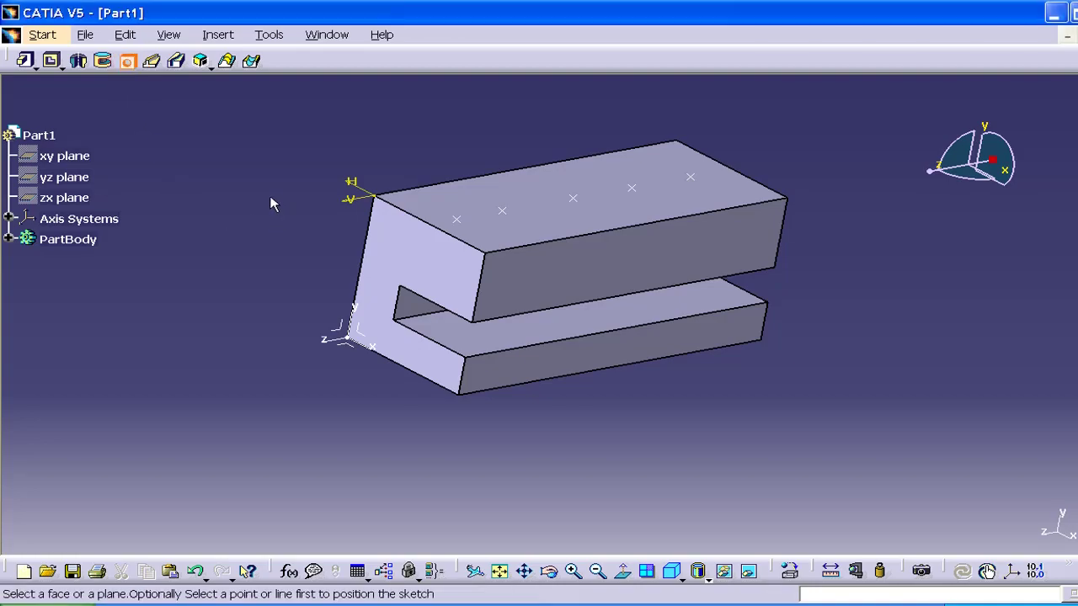
pyautogui.click(126, 61)
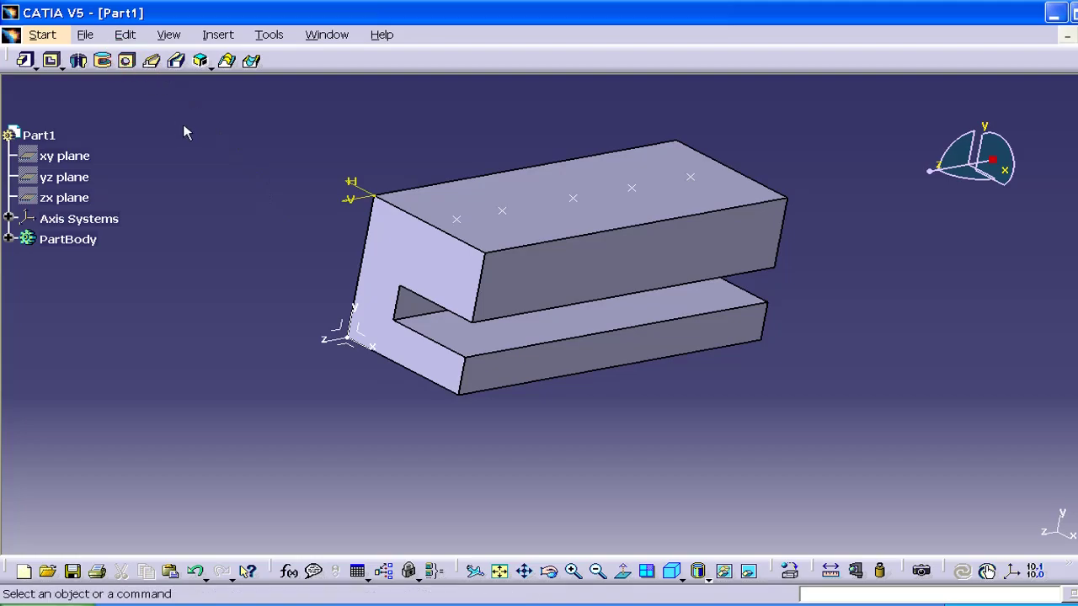
pyautogui.click(127, 66)
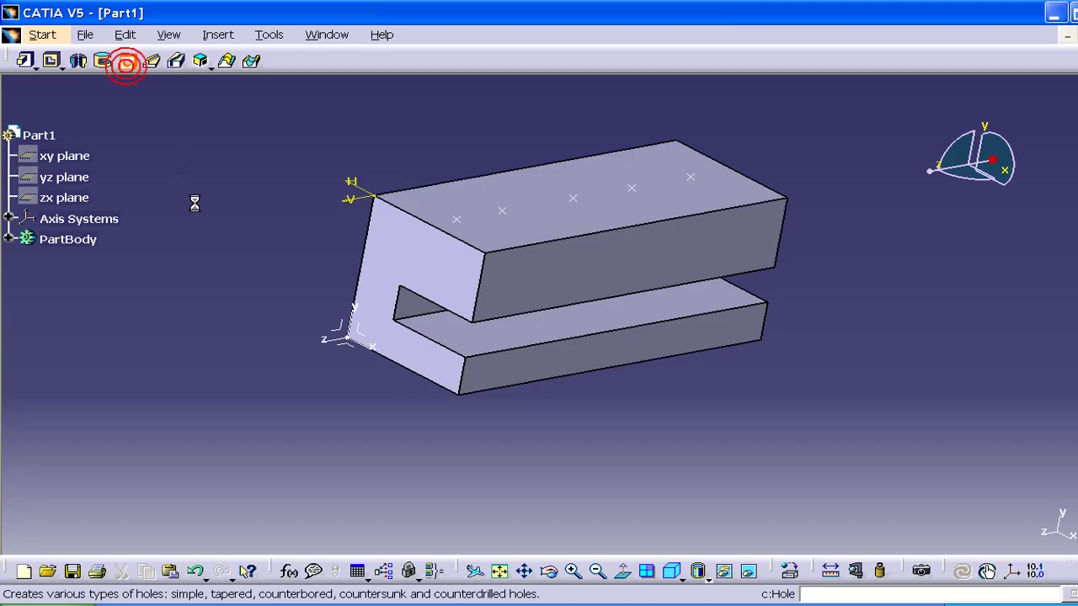
# Orbit to the C-shaped block's top face and pick it, getting a Blind 10mm hole
pyautogui.click(127, 66)
pyautogui.moveTo(277, 236)
pyautogui.mouseDown(button='middle')
pyautogui.moveTo(336, 240)
pyautogui.moveTo(308, 261)
pyautogui.moveTo(314, 244)
pyautogui.mouseUp(button='middle')
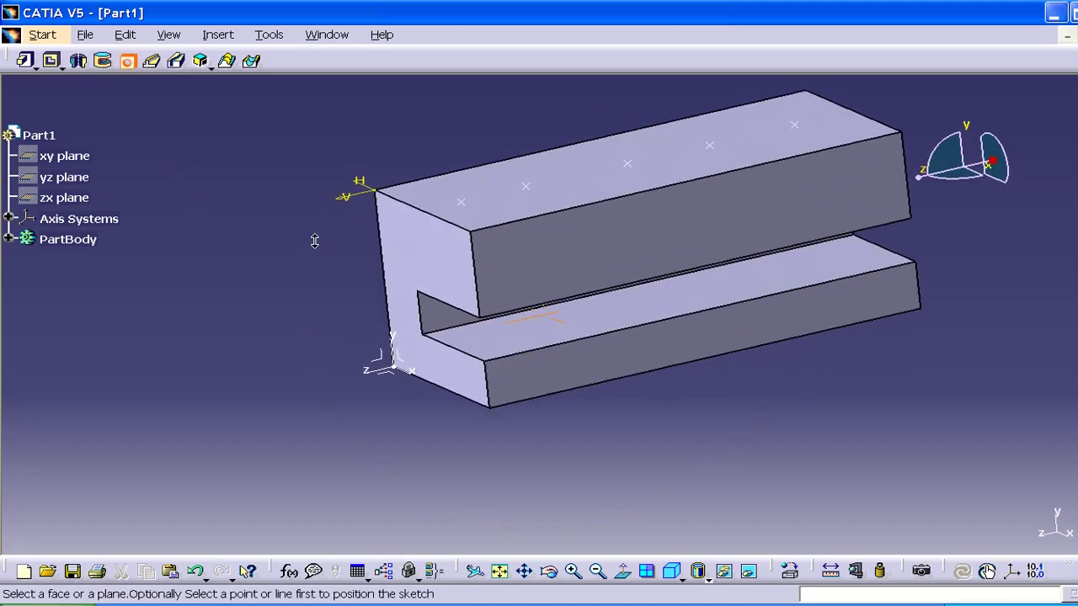
pyautogui.moveTo(274, 145); pyautogui.dragTo(320, 144, button='middle')
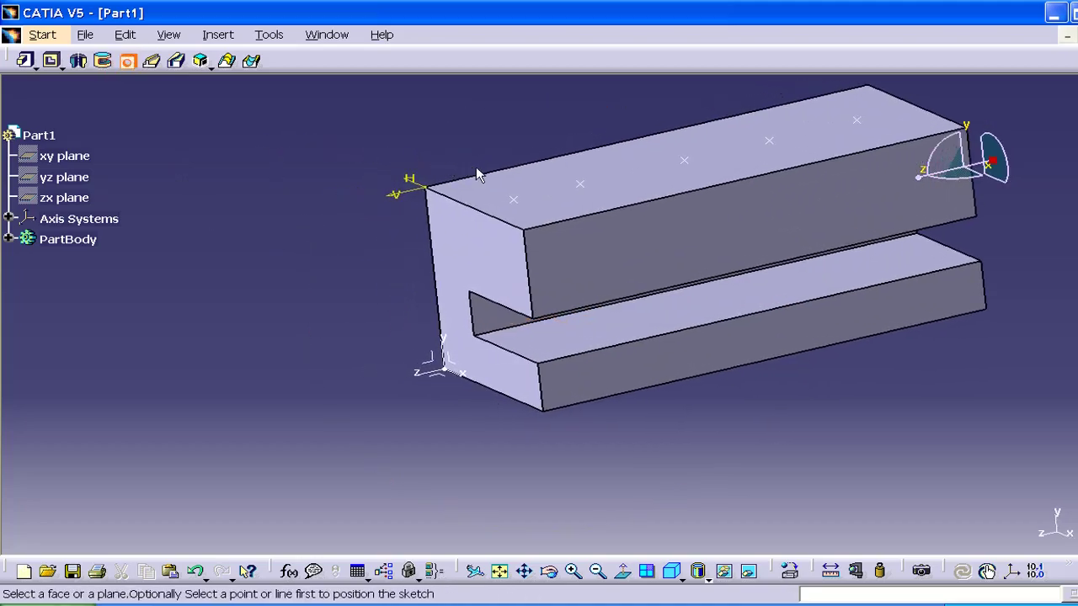
pyautogui.click(514, 199)
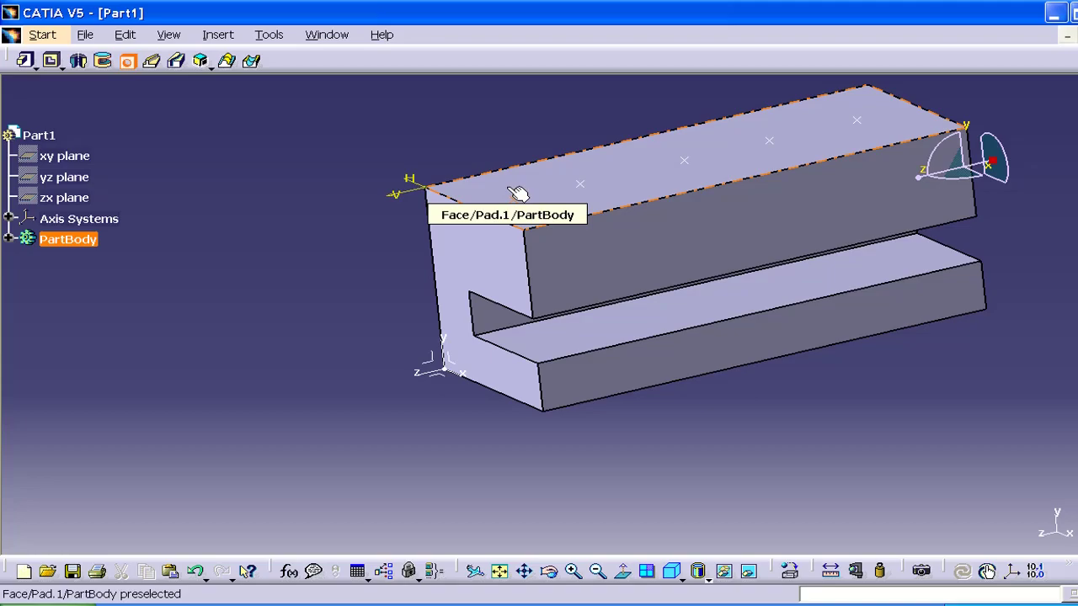
pyautogui.click(515, 193)
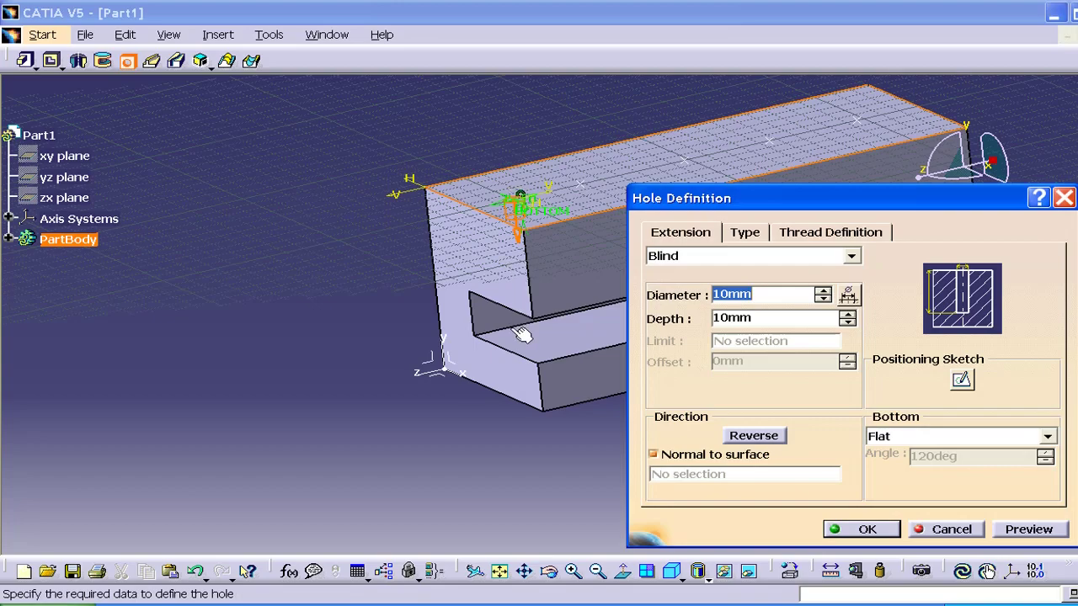
pyautogui.click(1064, 198)
pyautogui.click(140, 64)
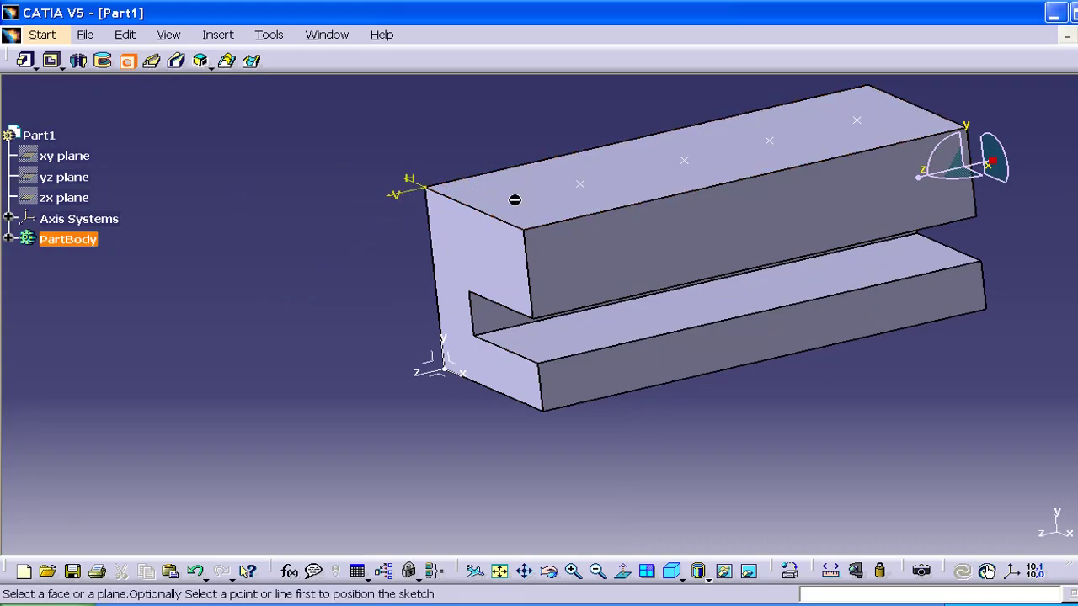
pyautogui.click(492, 183)
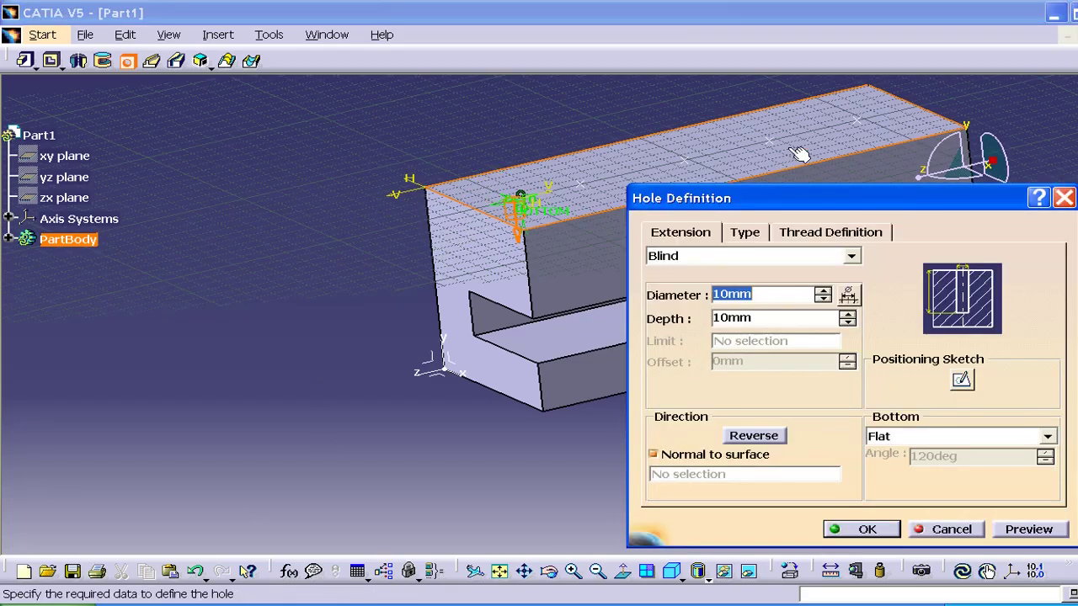
pyautogui.moveTo(546, 326); pyautogui.dragTo(554, 301, button='middle')
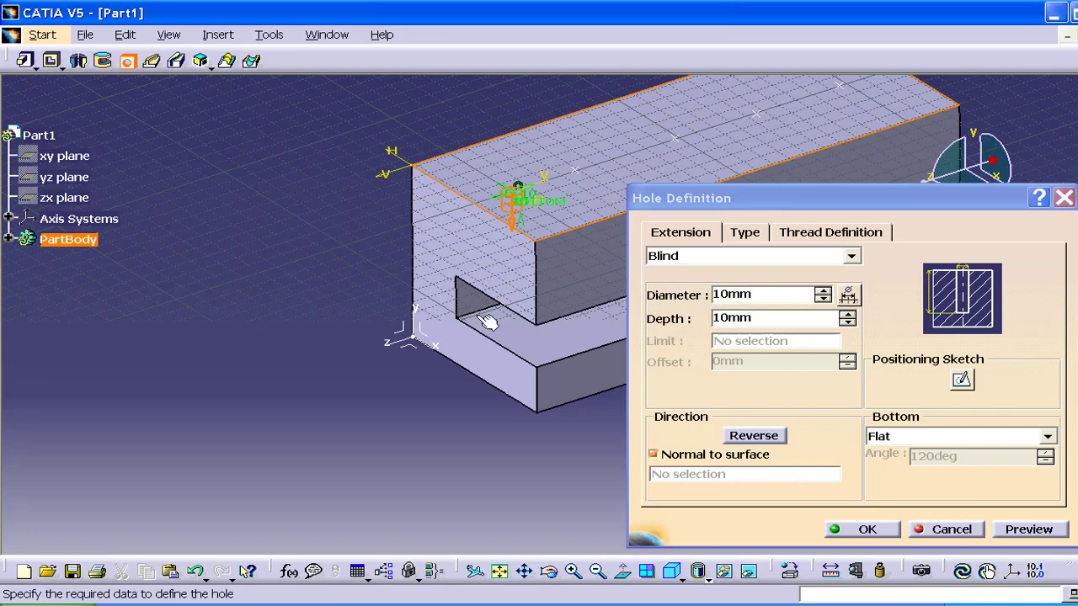
pyautogui.moveTo(481, 366); pyautogui.dragTo(435, 361, button='middle')
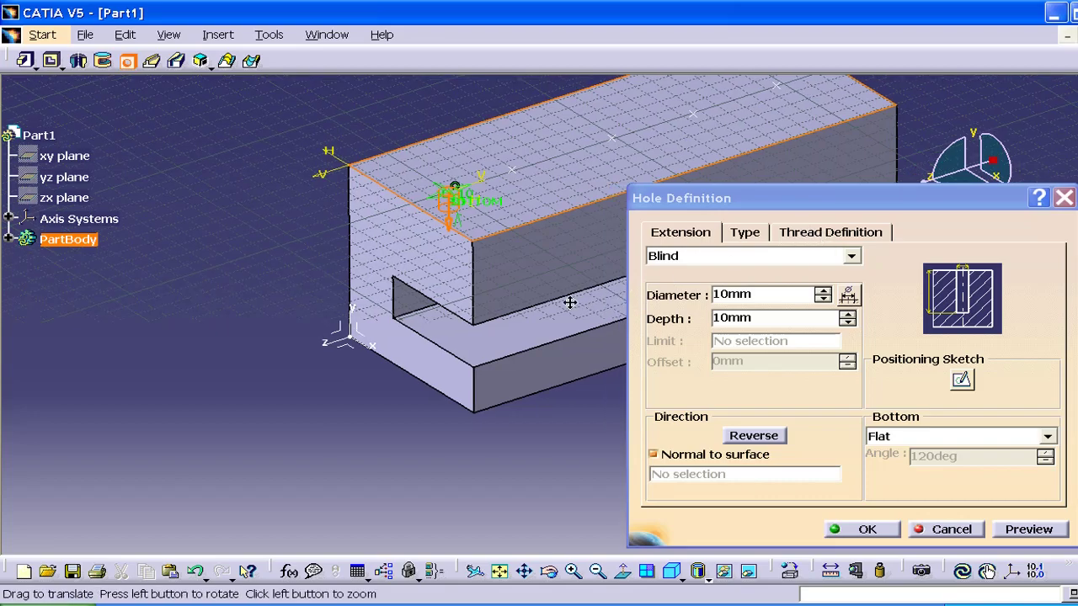
# Keep the hole Blind and set its diameter to 12mm and depth to 23mm
pyautogui.moveTo(570, 301); pyautogui.dragTo(548, 313, button='middle')
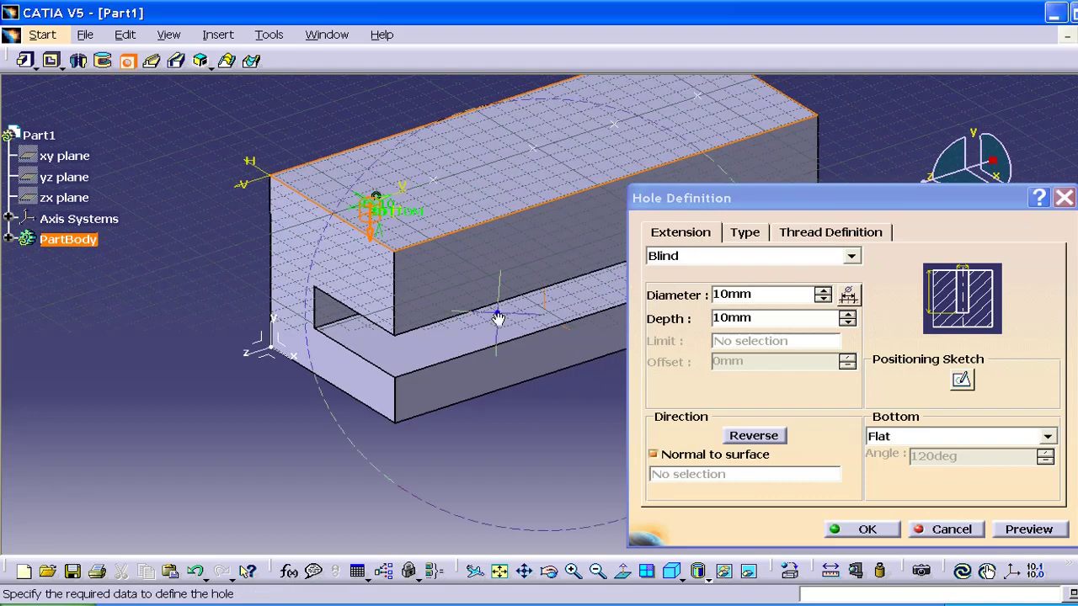
pyautogui.click(687, 255)
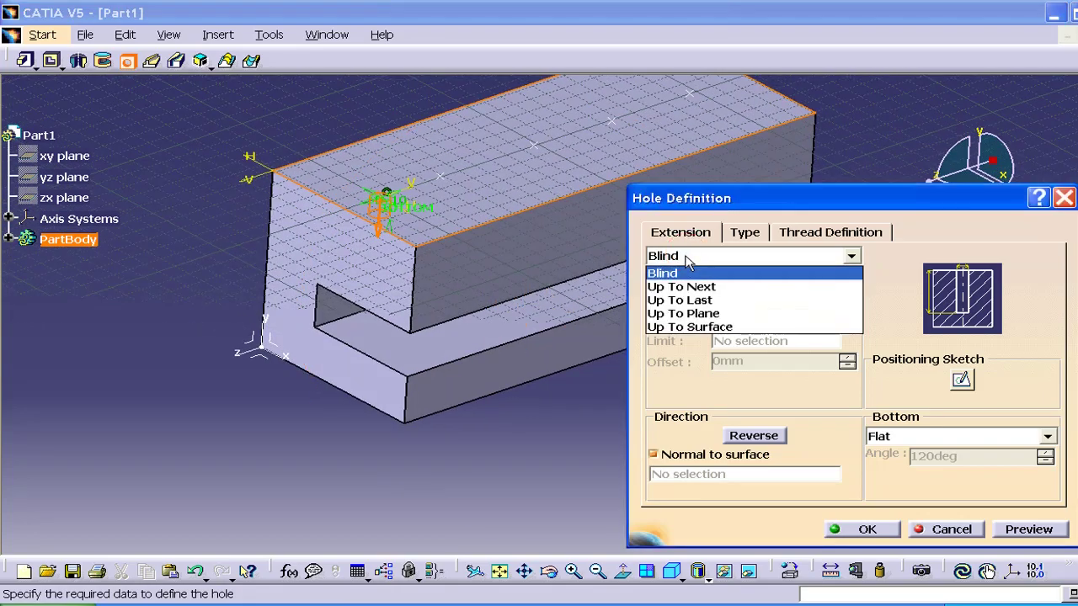
pyautogui.click(671, 277)
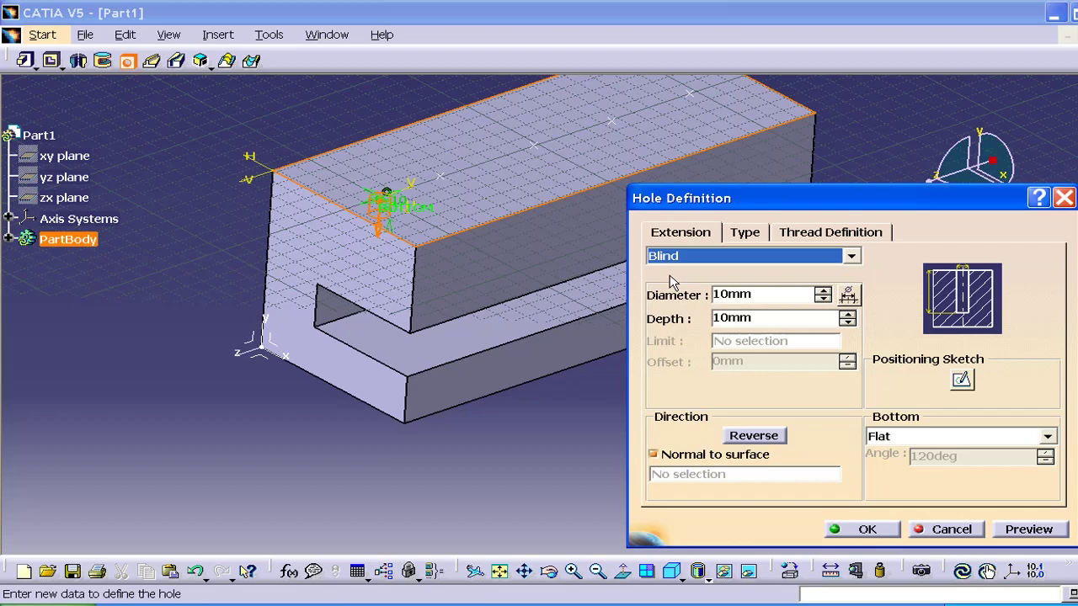
pyautogui.click(823, 289)
pyautogui.click(823, 290)
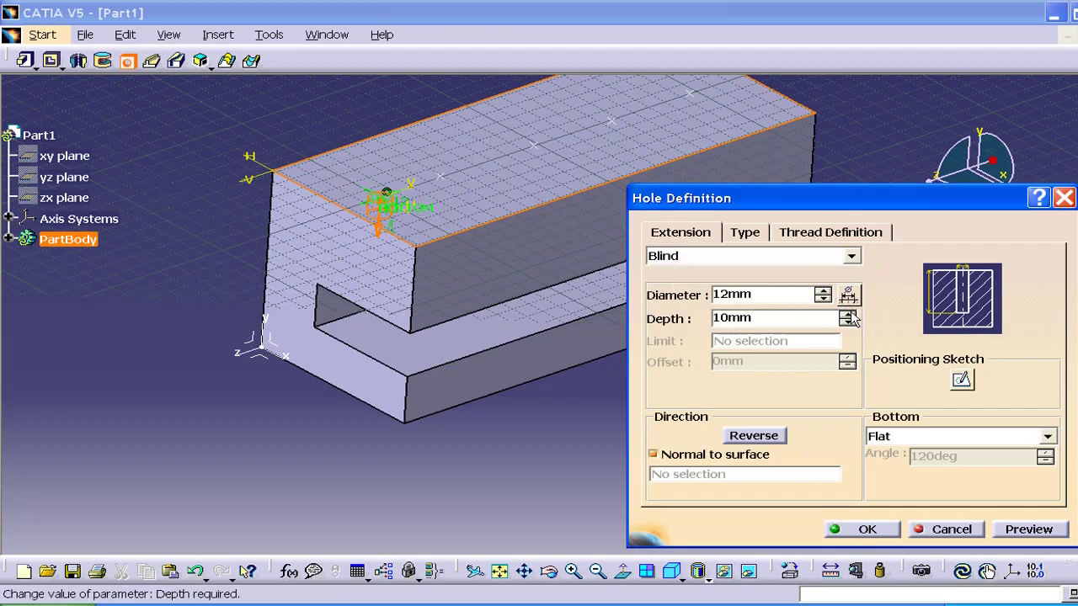
pyautogui.click(848, 313)
pyautogui.moveTo(848, 313); pyautogui.dragTo(848, 310)
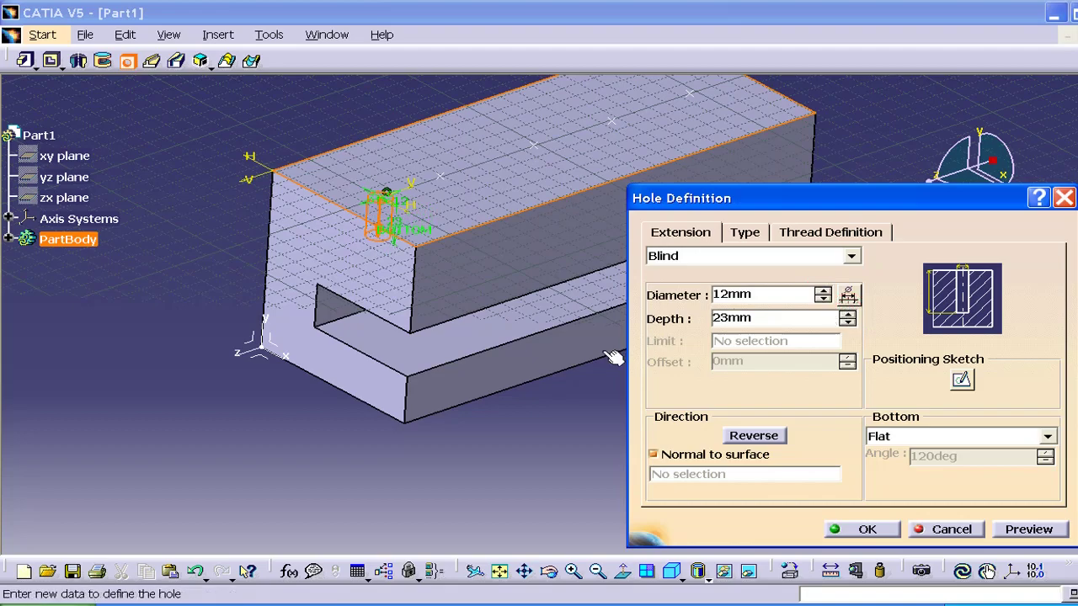
pyautogui.click(722, 257)
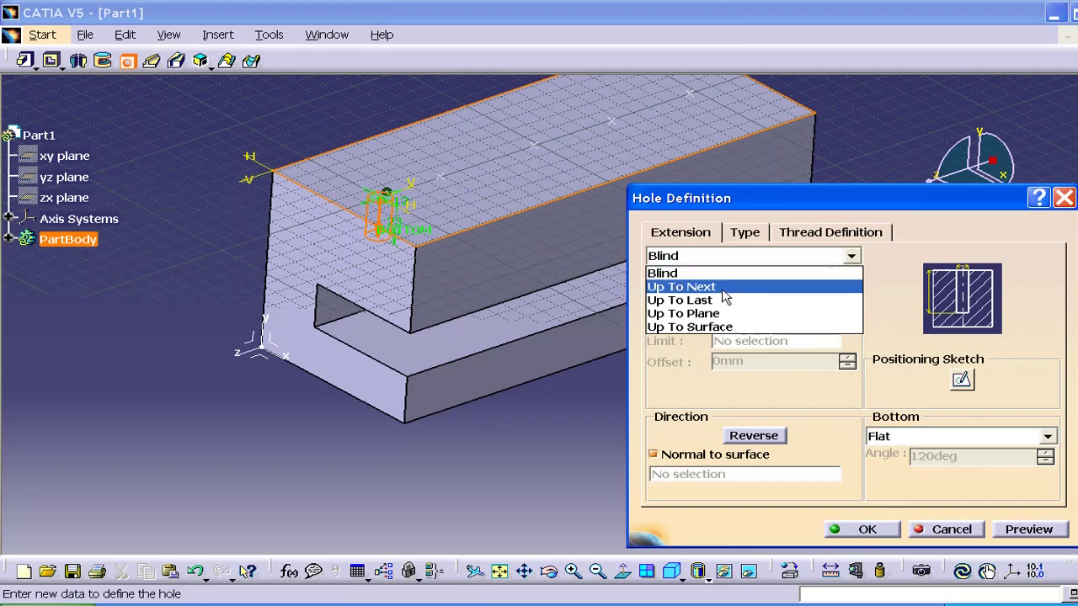
# Try Up To Next, Up To Last, then Up To Plane with a block face as limit
pyautogui.click(686, 287)
pyautogui.moveTo(512, 428)
pyautogui.mouseDown(button='middle')
pyautogui.moveTo(493, 356)
pyautogui.moveTo(569, 268)
pyautogui.moveTo(573, 303)
pyautogui.mouseUp(button='middle')
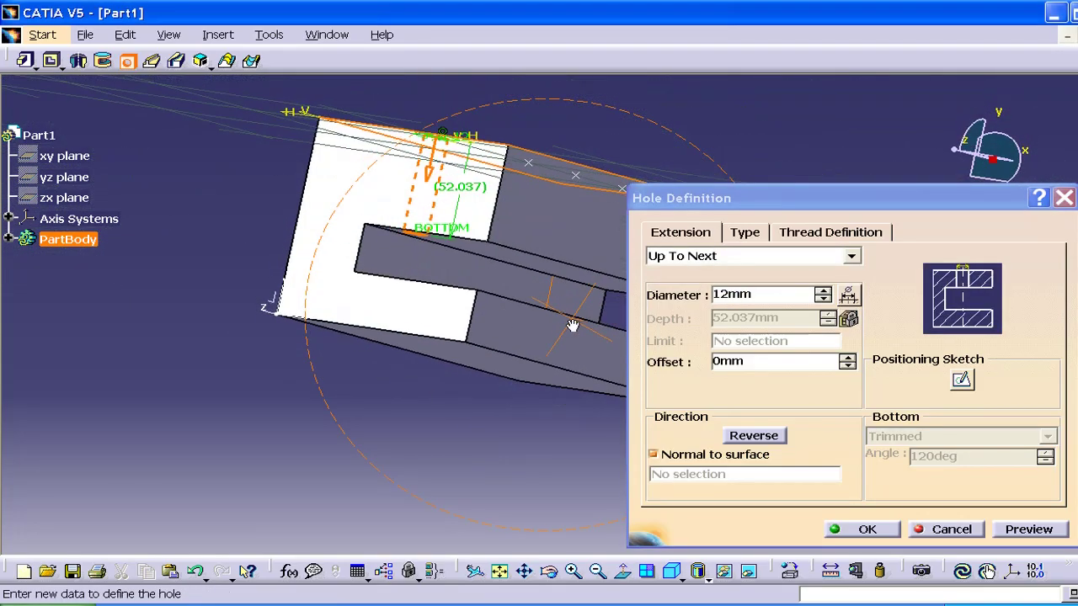
pyautogui.click(696, 256)
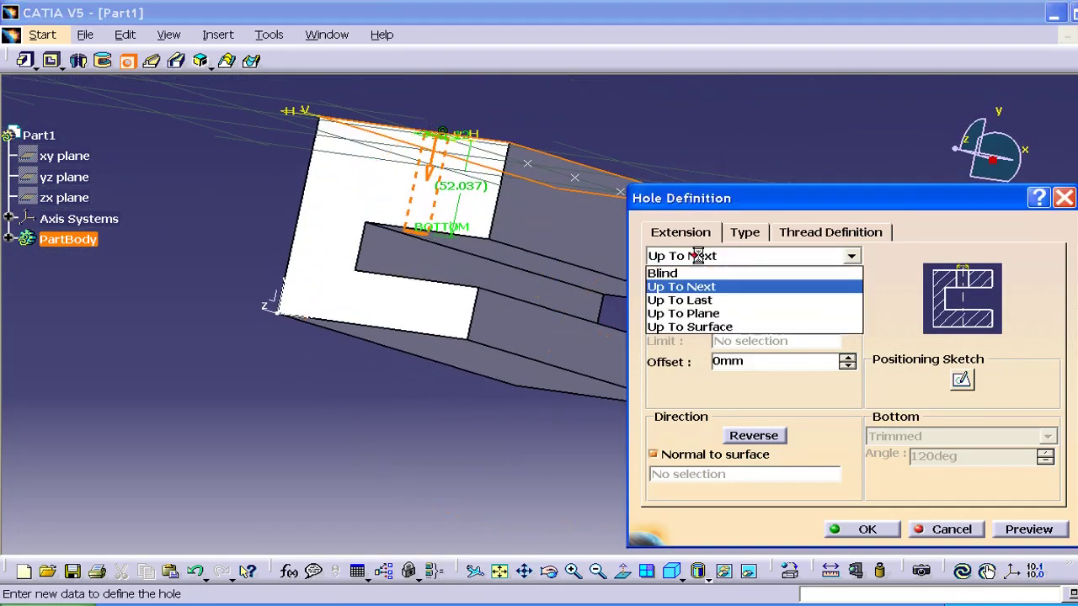
pyautogui.click(706, 300)
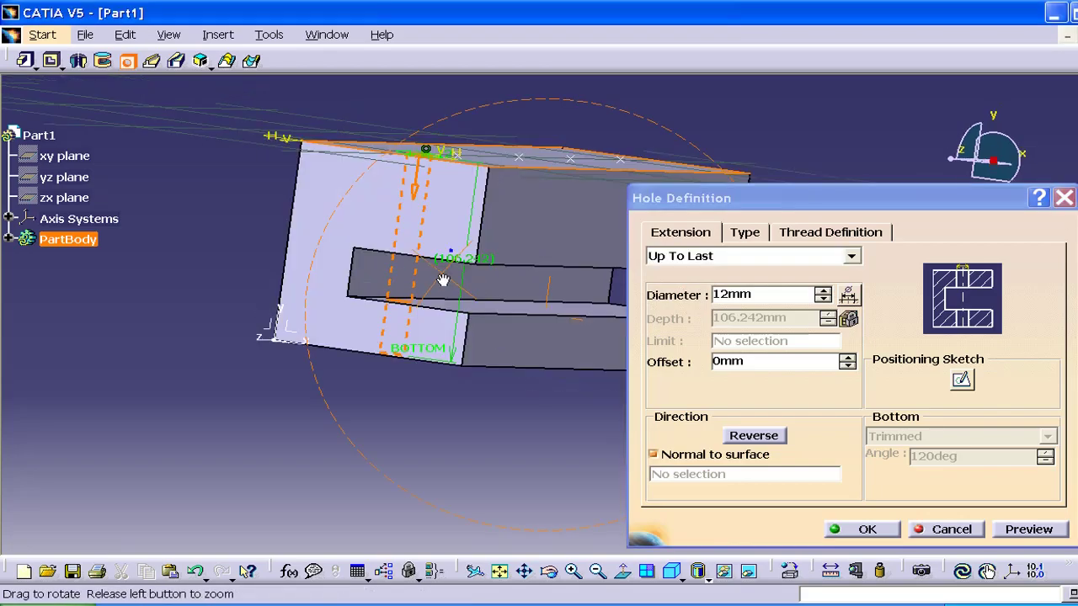
pyautogui.moveTo(456, 255); pyautogui.dragTo(451, 251, button='middle')
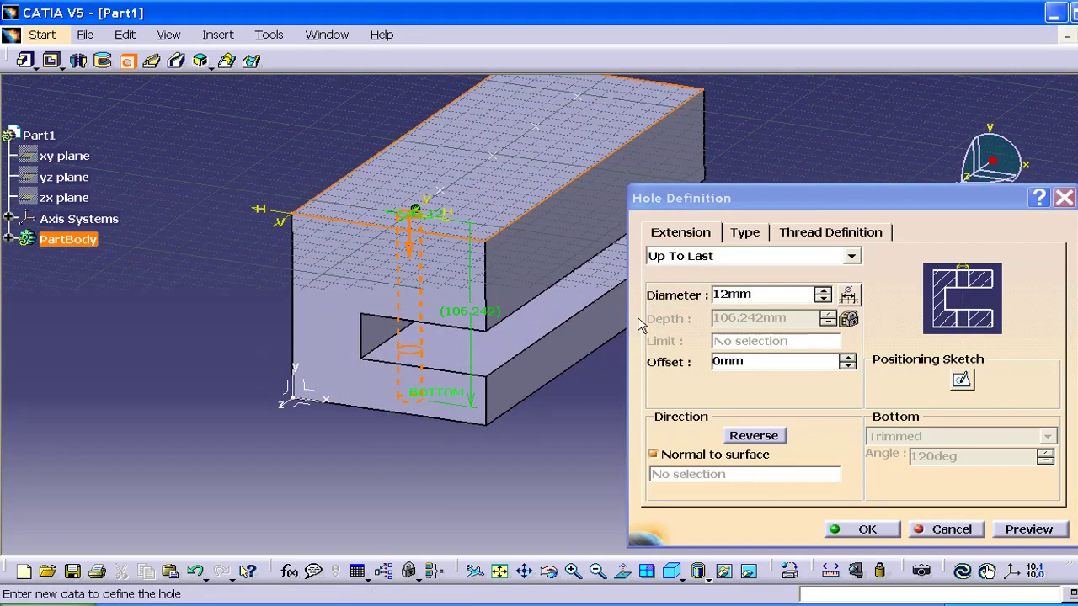
pyautogui.click(706, 258)
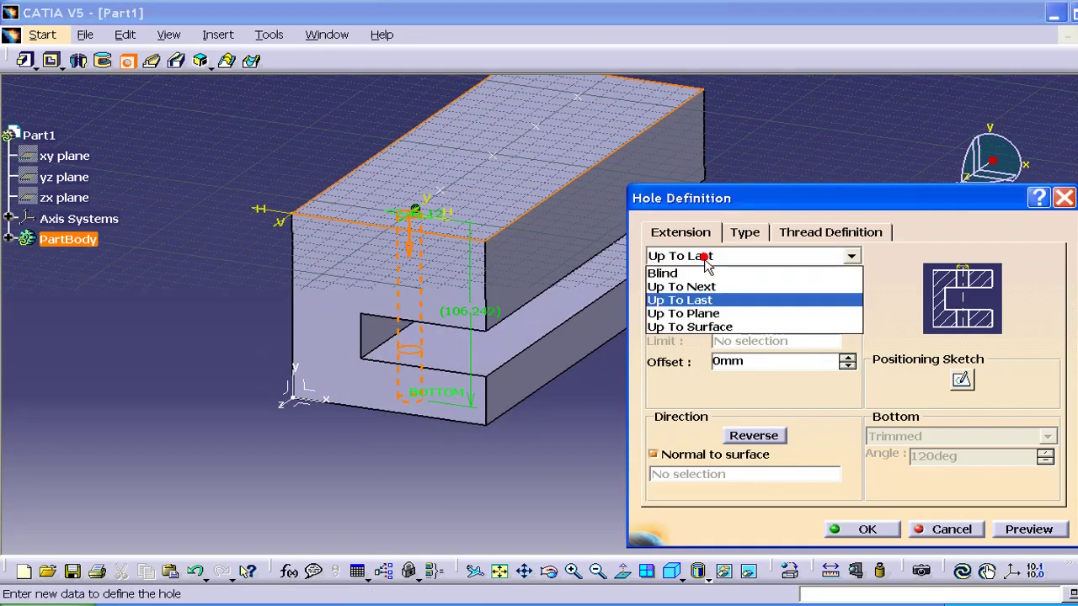
pyautogui.click(690, 315)
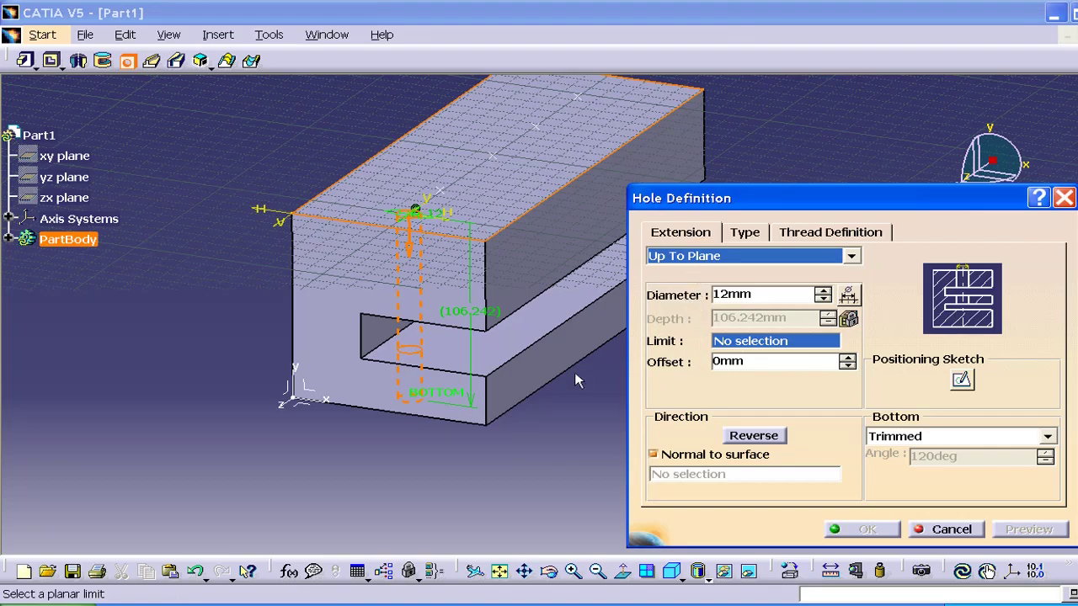
pyautogui.moveTo(474, 392); pyautogui.dragTo(505, 215, button='middle')
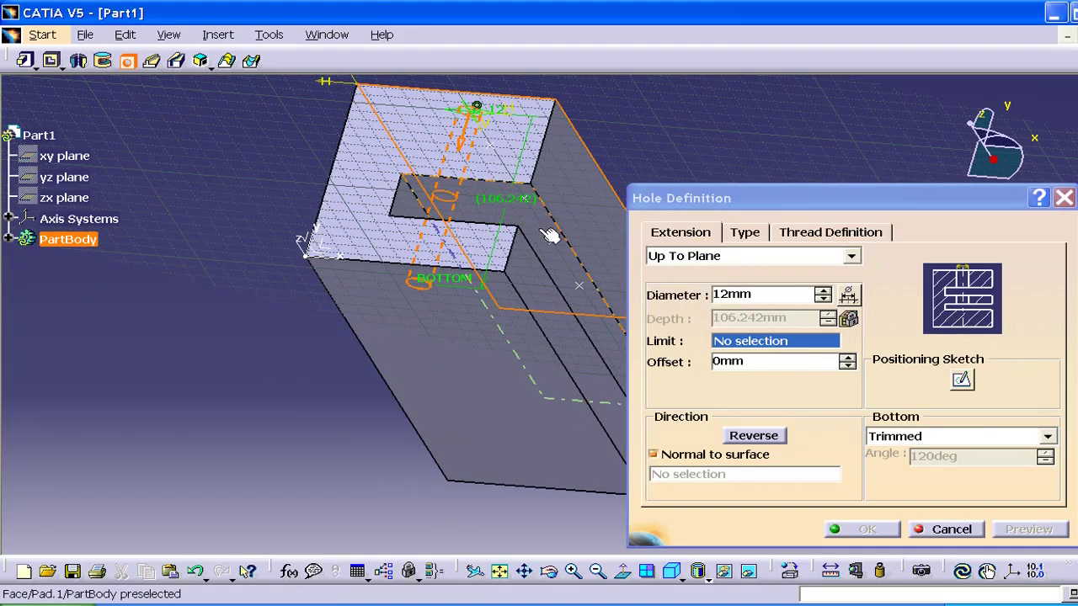
pyautogui.click(455, 266)
pyautogui.moveTo(456, 266)
pyautogui.mouseDown(button='middle')
pyautogui.moveTo(474, 301)
pyautogui.moveTo(472, 292)
pyautogui.mouseUp(button='middle')
# Try Up To Surface on the bottom face, then settle on Up To Plane limited by Pad.1\Face.2
pyautogui.click(781, 257)
pyautogui.click(699, 325)
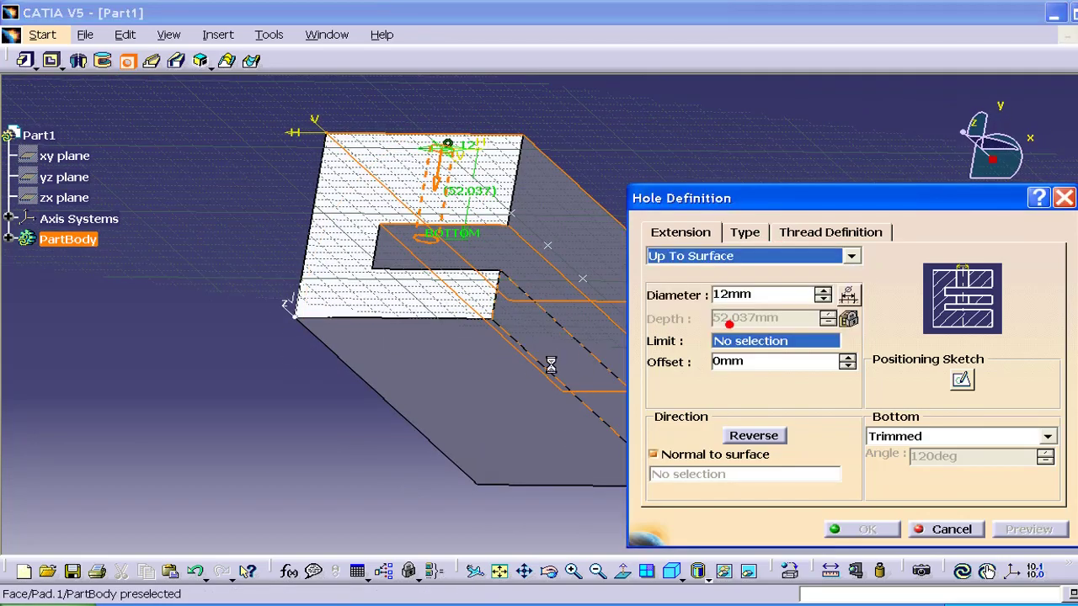
pyautogui.click(456, 348)
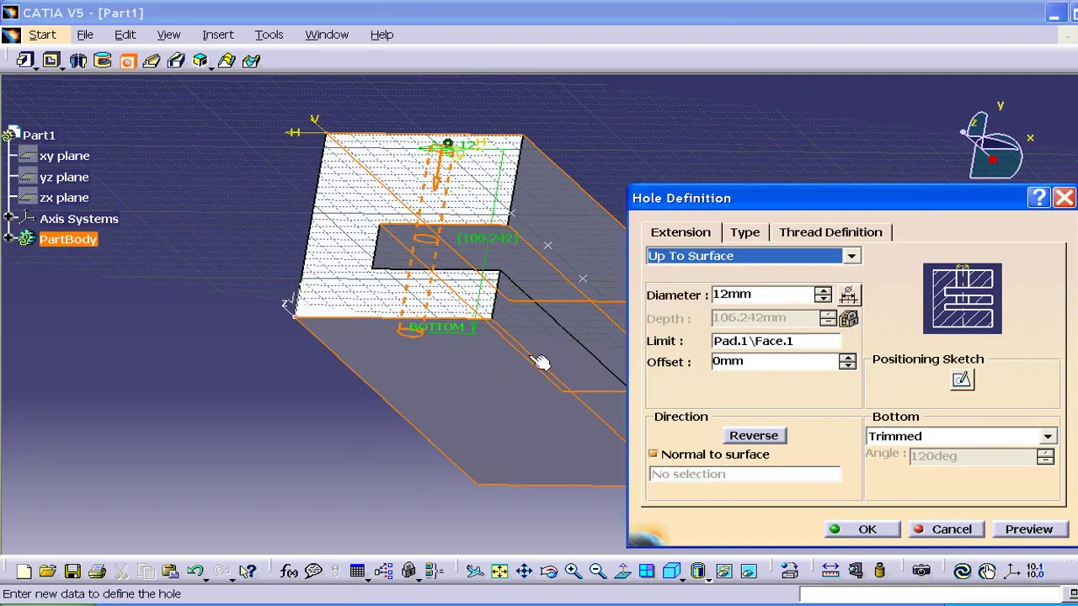
pyautogui.moveTo(539, 364); pyautogui.dragTo(517, 442, button='middle')
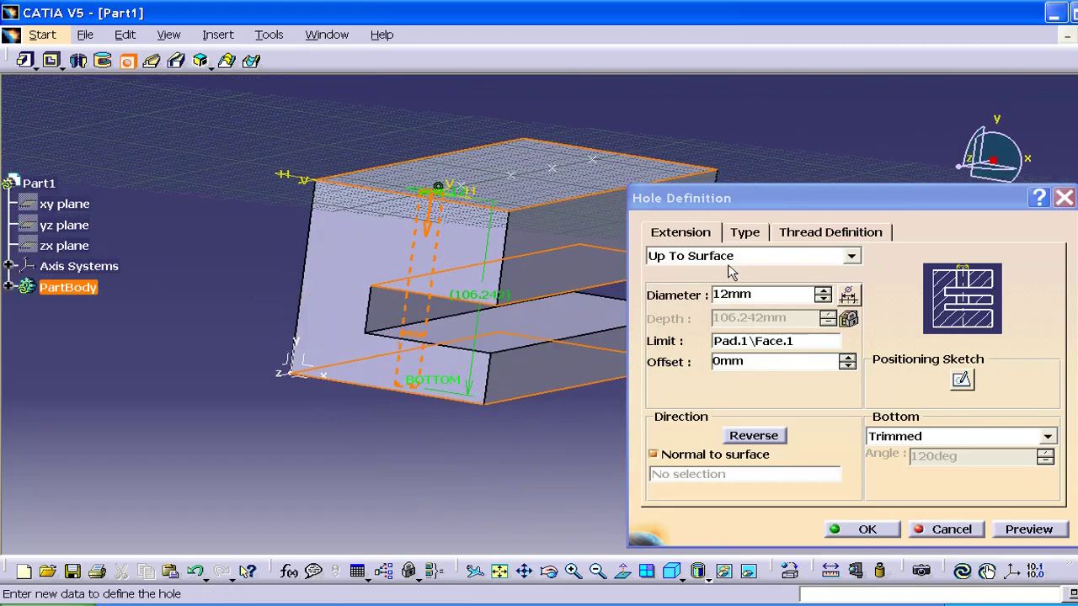
pyautogui.click(729, 252)
pyautogui.click(683, 313)
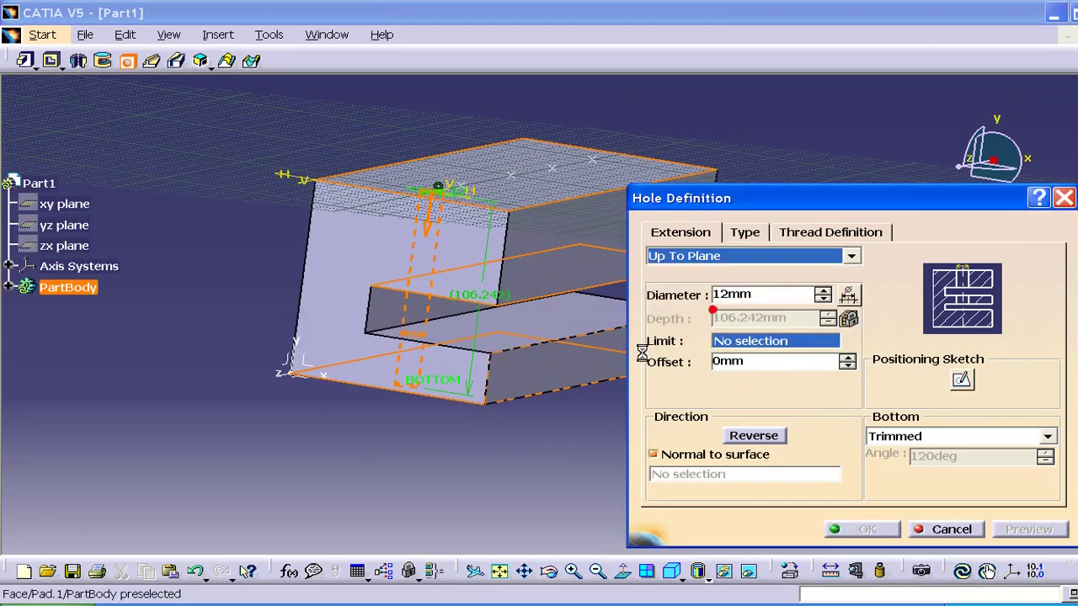
pyautogui.moveTo(457, 455)
pyautogui.mouseDown(button='middle')
pyautogui.moveTo(539, 310)
pyautogui.moveTo(730, 318)
pyautogui.mouseUp(button='middle')
pyautogui.click(542, 311)
pyautogui.click(752, 255)
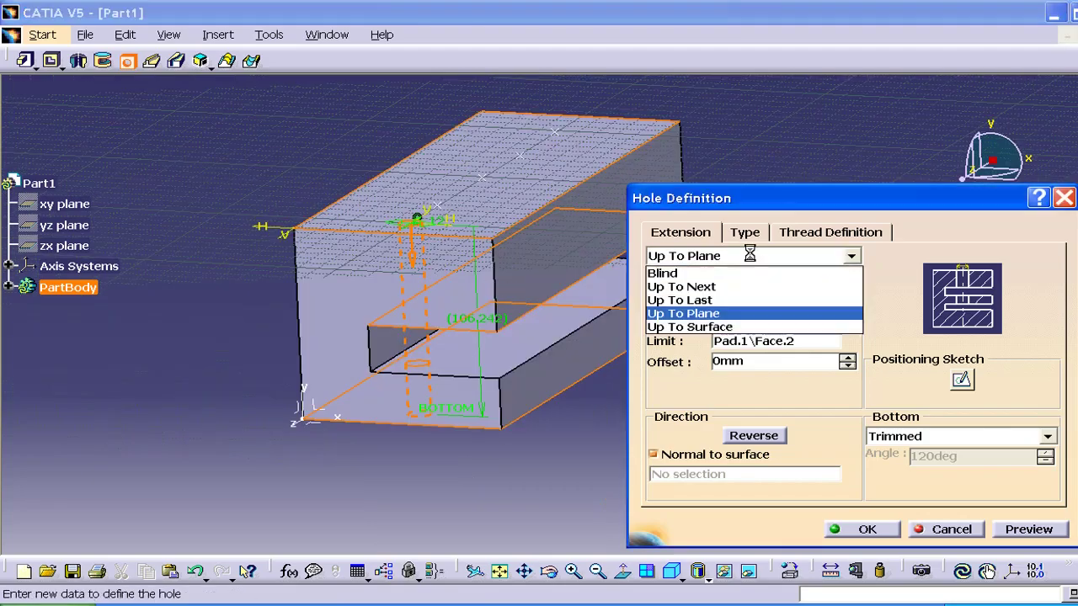
# Set the hole extension to Up To Last, running 106.242mm, and inspect the preview
pyautogui.click(718, 299)
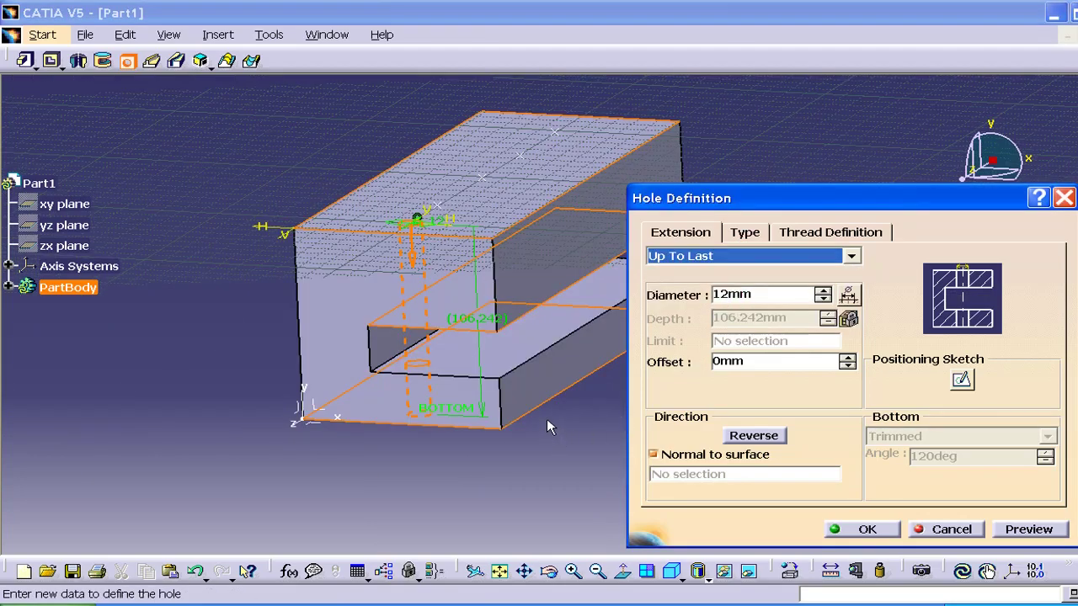
pyautogui.moveTo(546, 419)
pyautogui.mouseDown(button='middle')
pyautogui.moveTo(526, 335)
pyautogui.moveTo(529, 390)
pyautogui.mouseUp(button='middle')
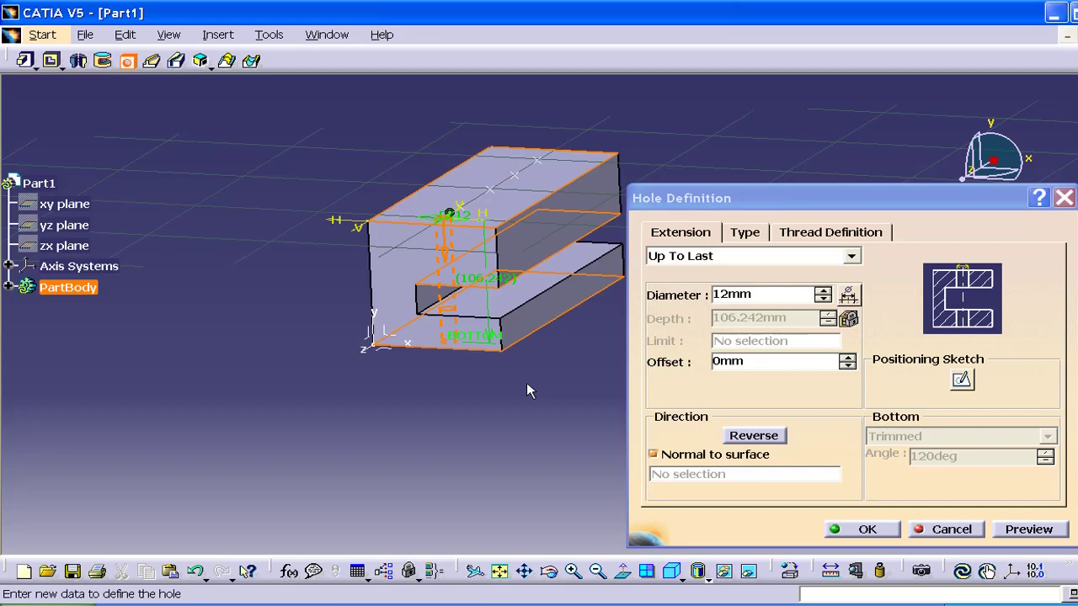
pyautogui.moveTo(505, 370); pyautogui.dragTo(442, 212, button='middle')
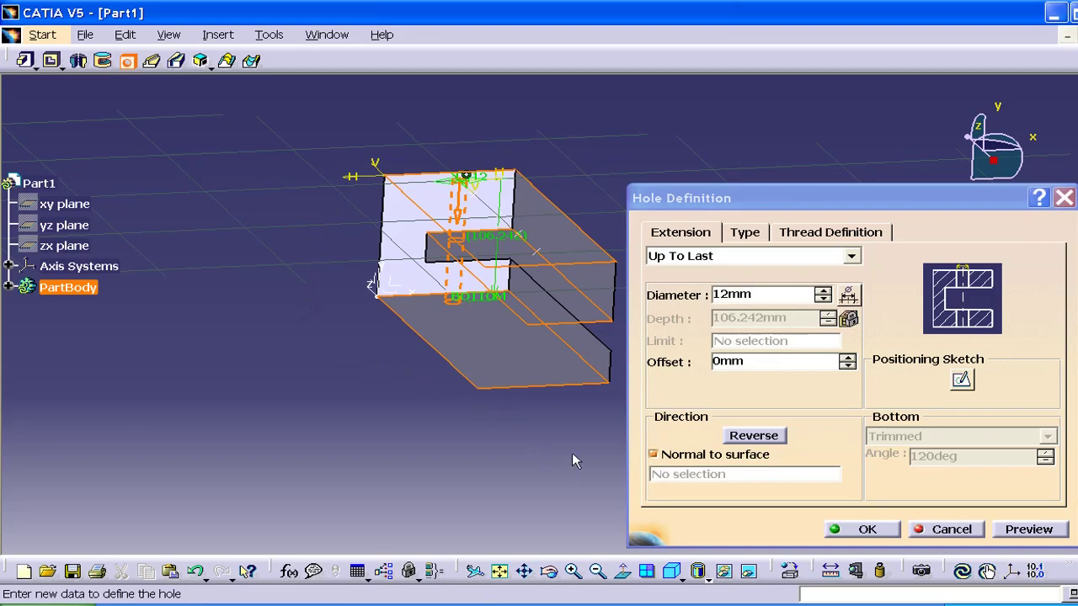
pyautogui.moveTo(572, 456); pyautogui.dragTo(269, 259, button='middle')
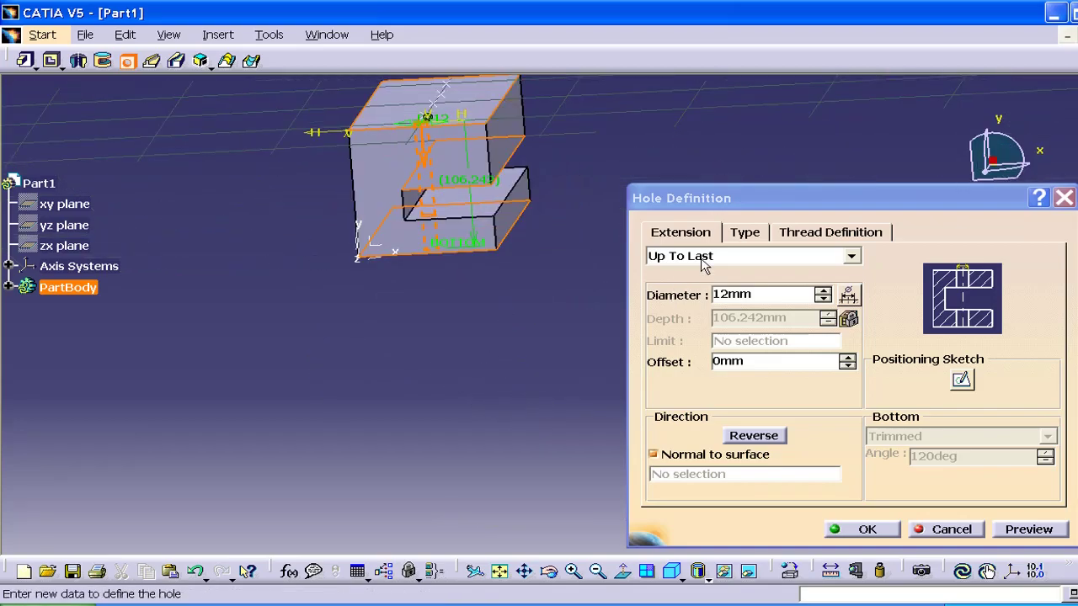
pyautogui.moveTo(481, 303); pyautogui.dragTo(374, 26, button='middle')
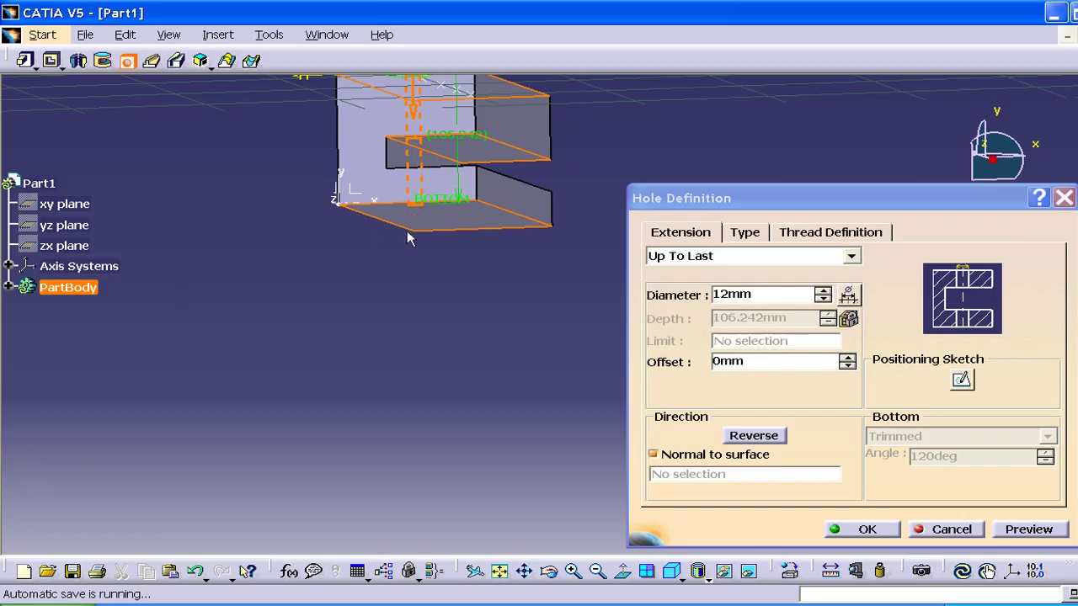
pyautogui.moveTo(414, 228); pyautogui.dragTo(410, 196, button='middle')
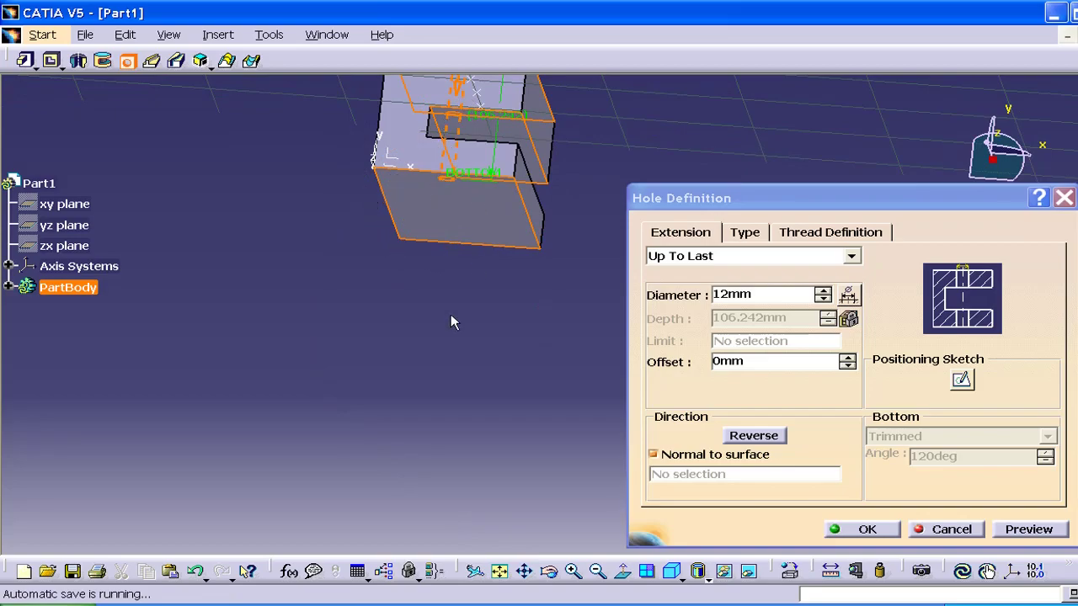
pyautogui.moveTo(438, 214); pyautogui.dragTo(436, 286, button='middle')
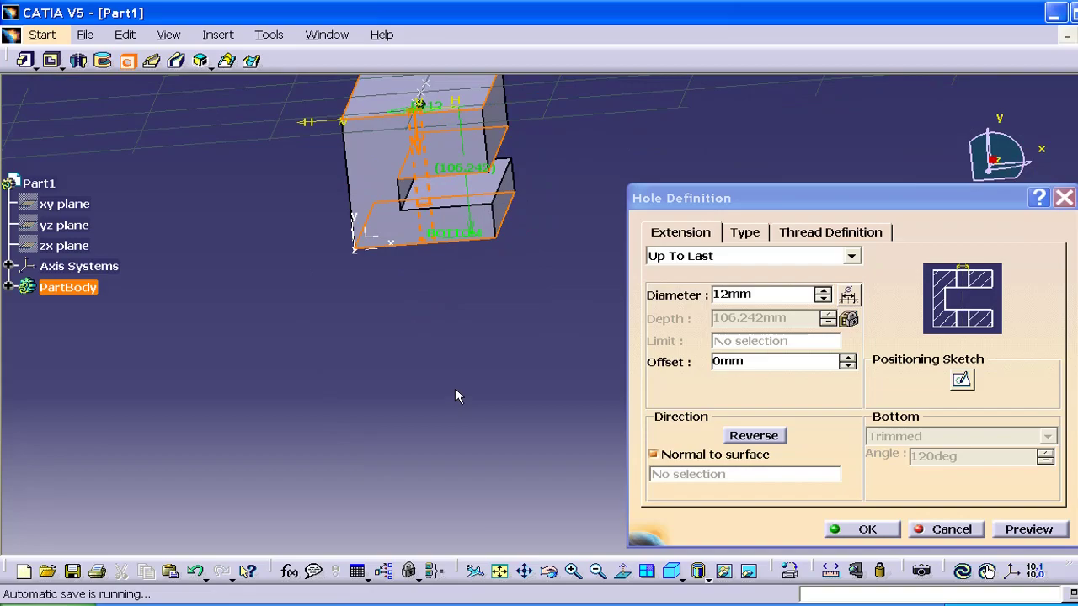
pyautogui.moveTo(452, 392); pyautogui.dragTo(597, 312, button='middle')
# Switch the extension to Up To Plane, limited by Pad.1\Face.3 with 0mm offset
pyautogui.click(694, 258)
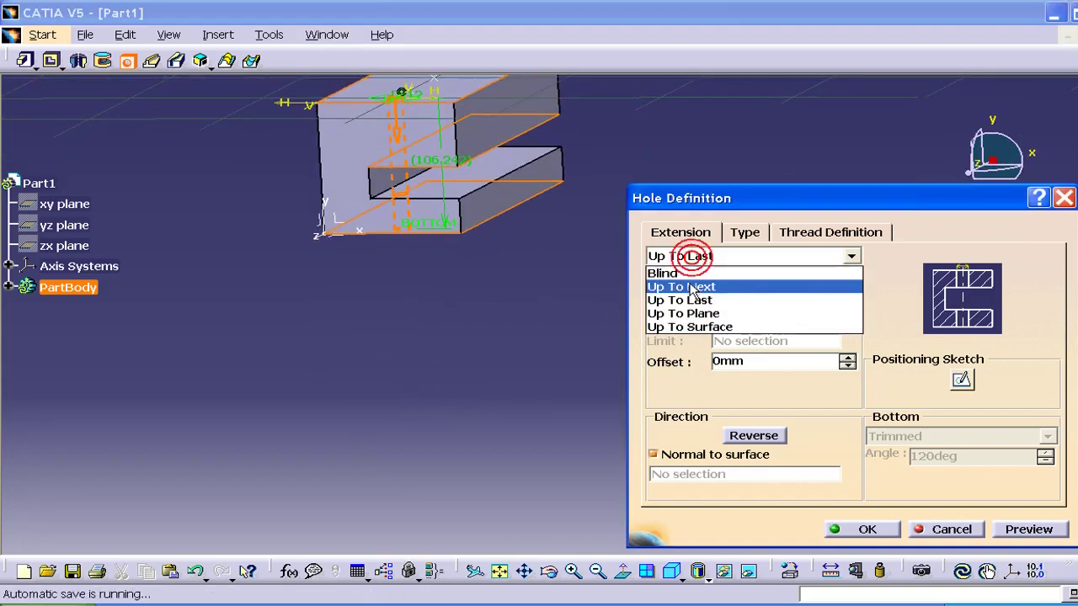
pyautogui.click(684, 313)
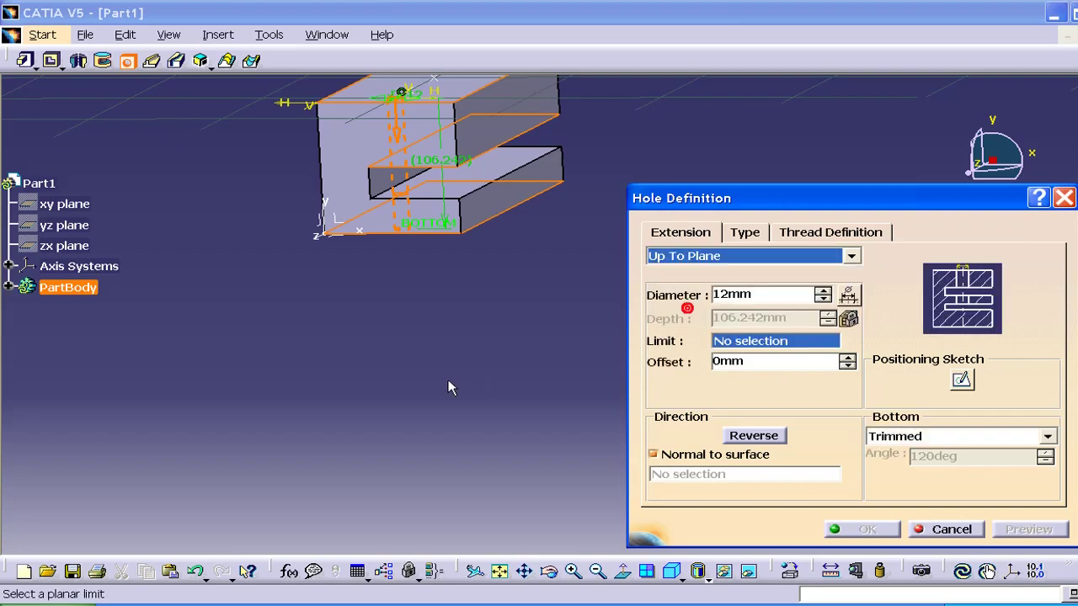
pyautogui.click(464, 235)
pyautogui.moveTo(464, 235); pyautogui.dragTo(452, 245, button='middle')
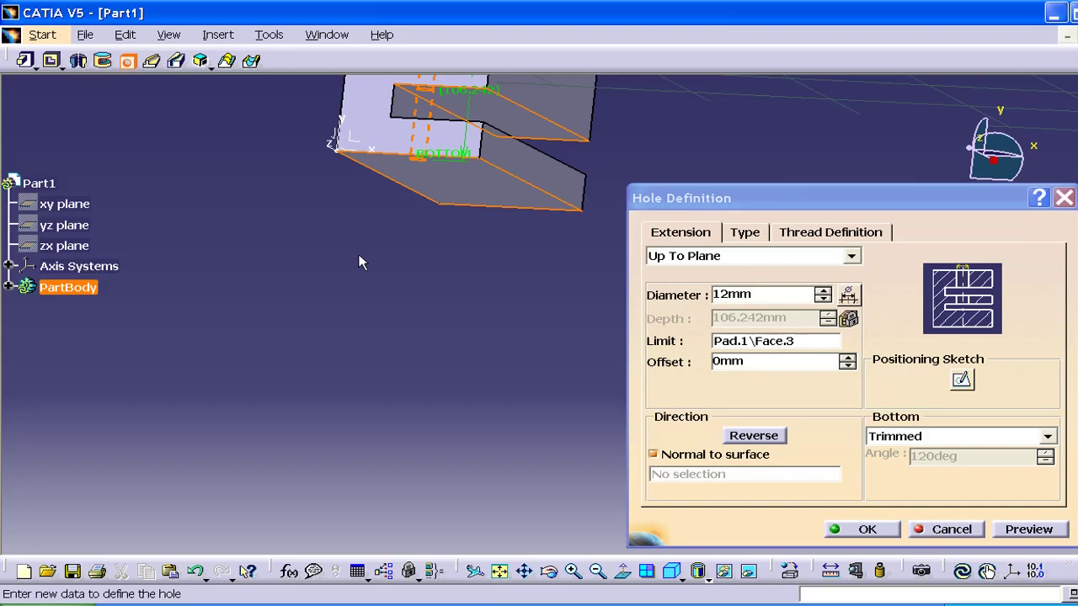
pyautogui.click(680, 257)
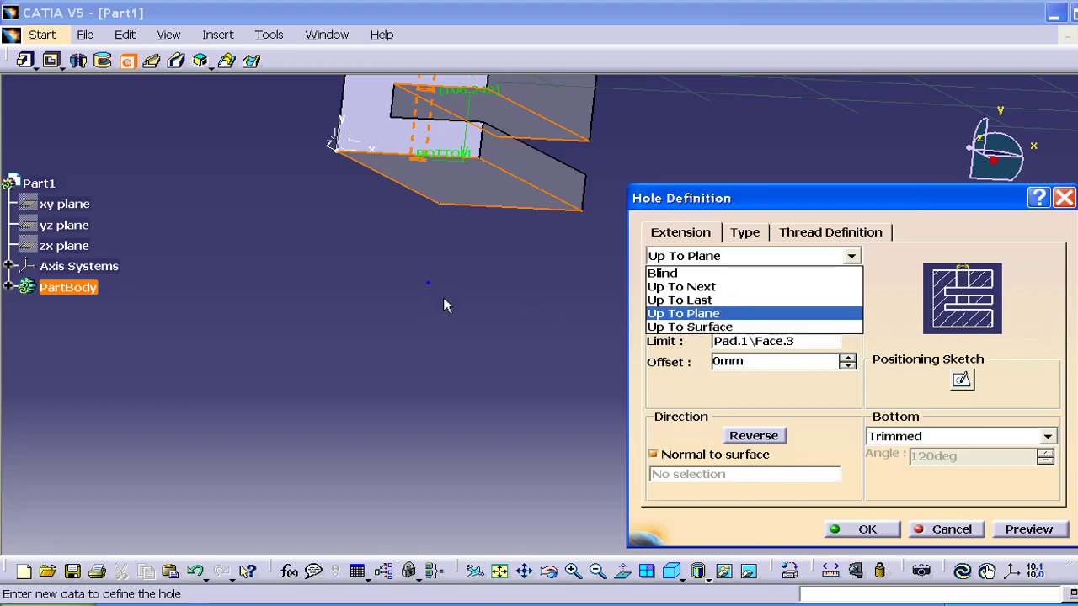
pyautogui.click(393, 267)
pyautogui.moveTo(450, 306)
pyautogui.mouseDown(button='middle')
pyautogui.moveTo(499, 341)
pyautogui.moveTo(459, 341)
pyautogui.mouseUp(button='middle')
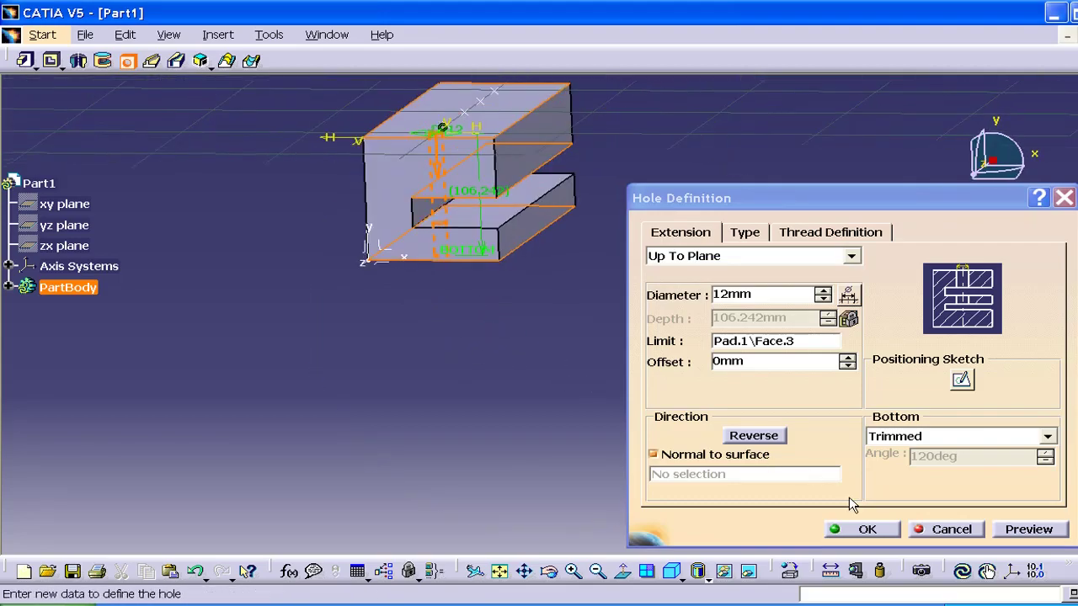
# Create the 12mm hole and select the block's front face for a sketch
pyautogui.click(871, 528)
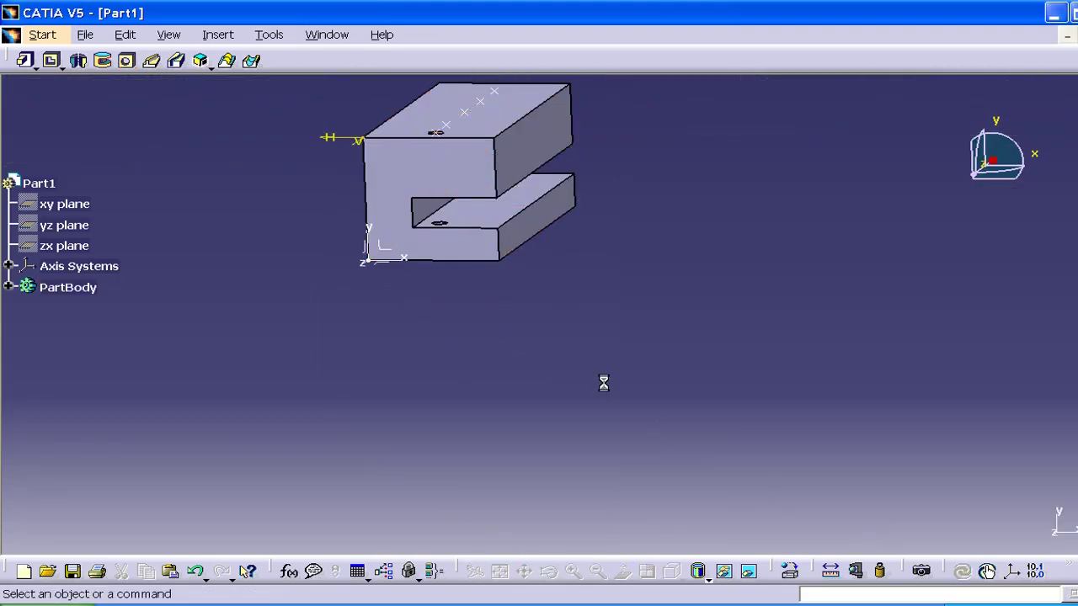
pyautogui.moveTo(516, 357); pyautogui.dragTo(513, 349, button='middle')
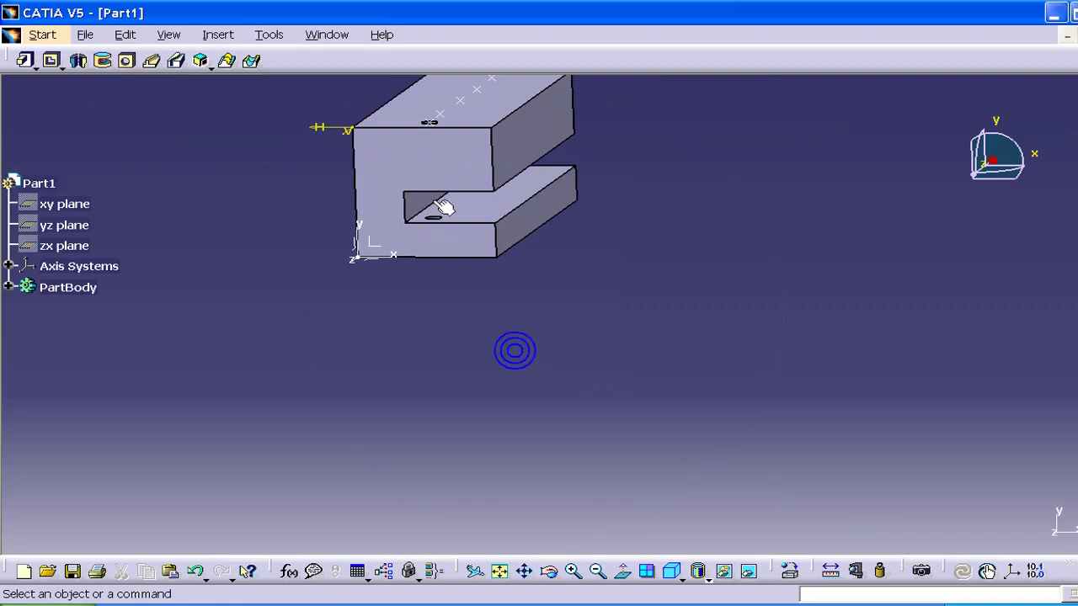
pyautogui.click(414, 162)
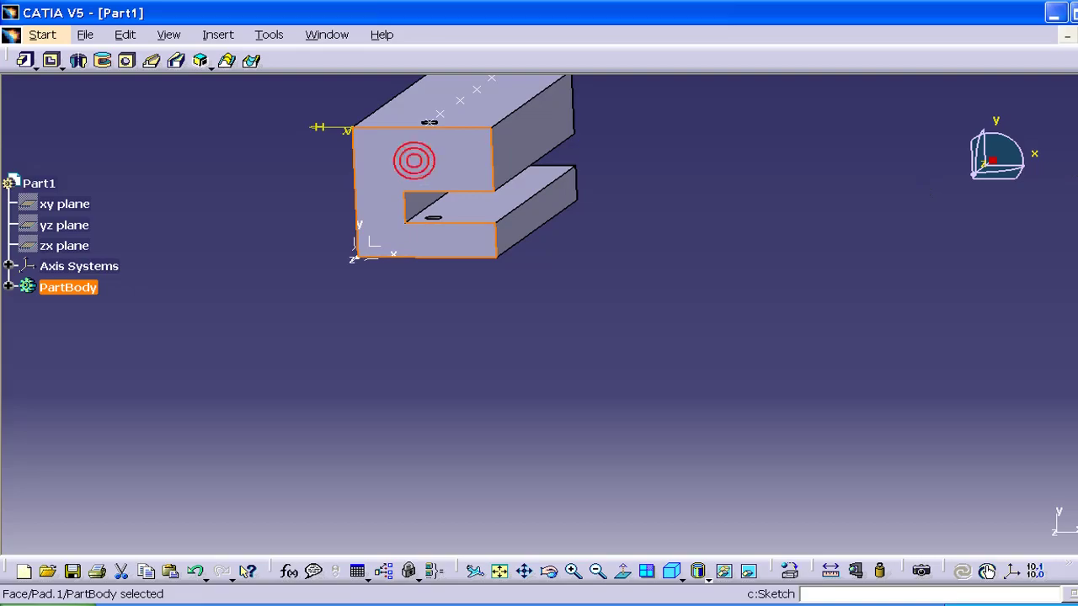
# Draw a slanted line on the front face and return to the part view
pyautogui.moveTo(693, 277); pyautogui.dragTo(796, 332, button='middle')
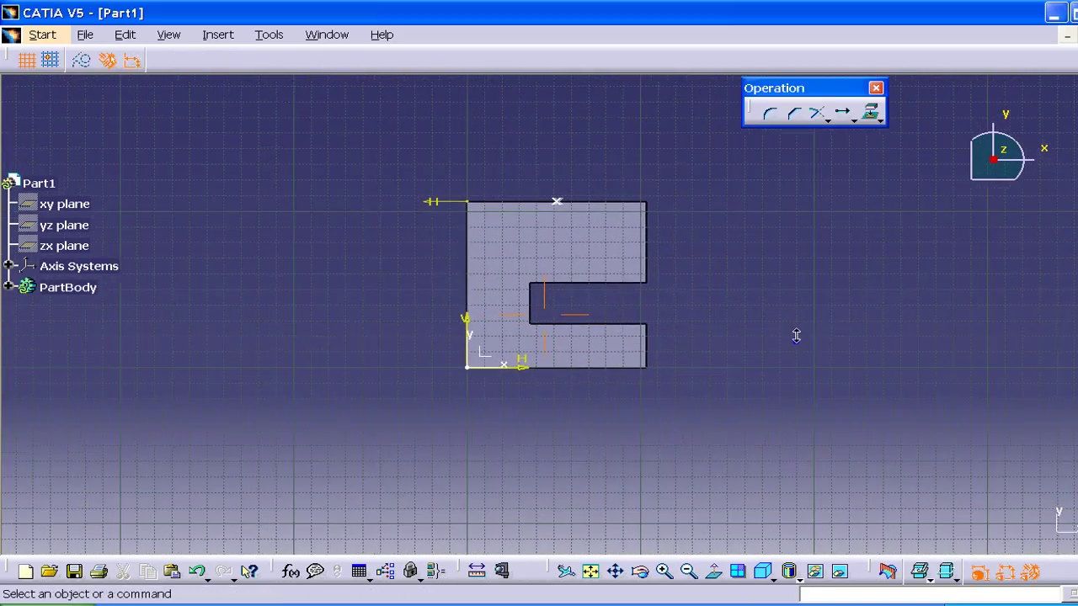
pyautogui.click(546, 196)
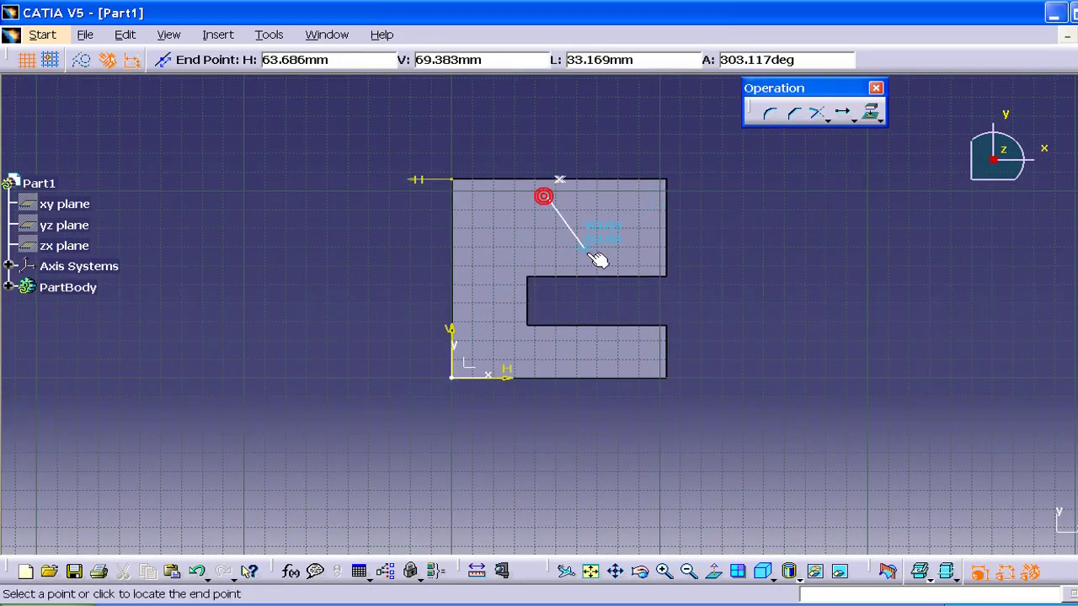
pyautogui.click(588, 256)
pyautogui.click(794, 233)
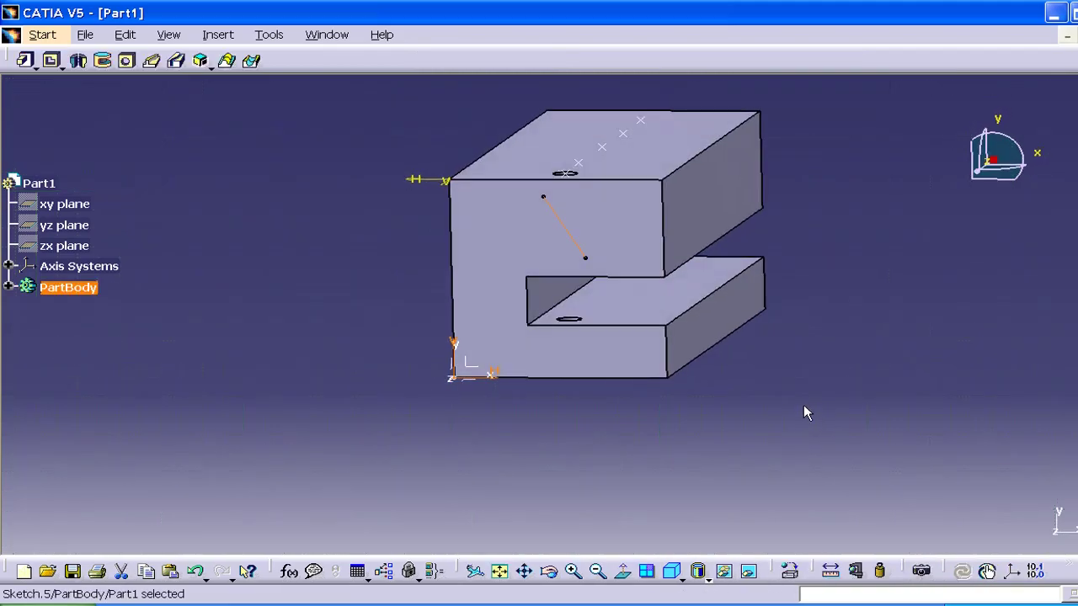
pyautogui.click(754, 427)
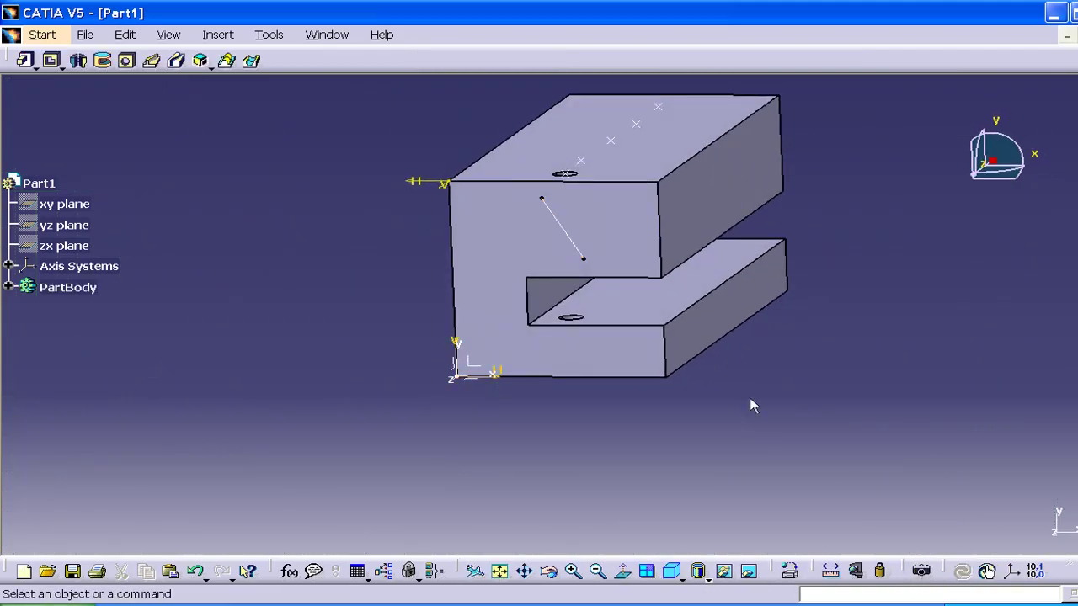
pyautogui.moveTo(749, 397); pyautogui.dragTo(631, 406, button='middle')
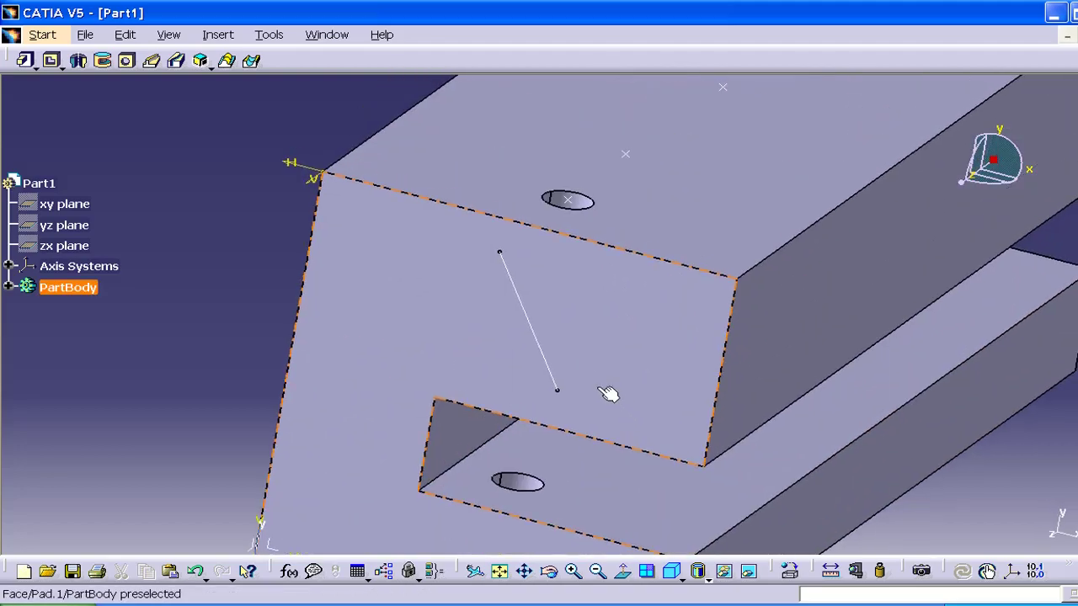
pyautogui.moveTo(606, 390)
pyautogui.mouseDown(button='middle')
pyautogui.moveTo(561, 266)
pyautogui.moveTo(584, 348)
pyautogui.mouseUp(button='middle')
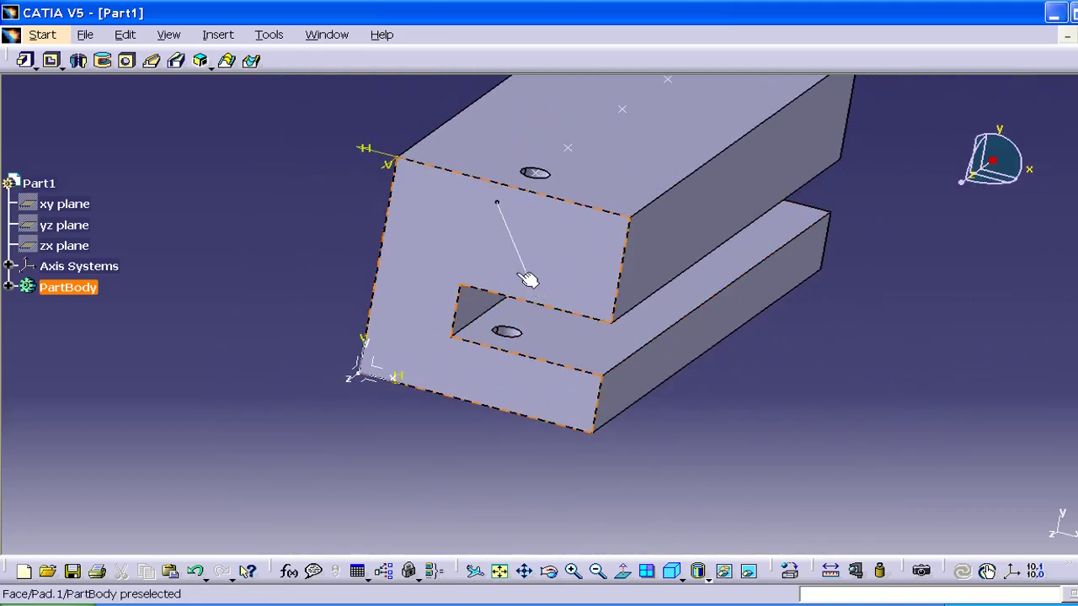
pyautogui.moveTo(528, 279); pyautogui.dragTo(573, 220, button='middle')
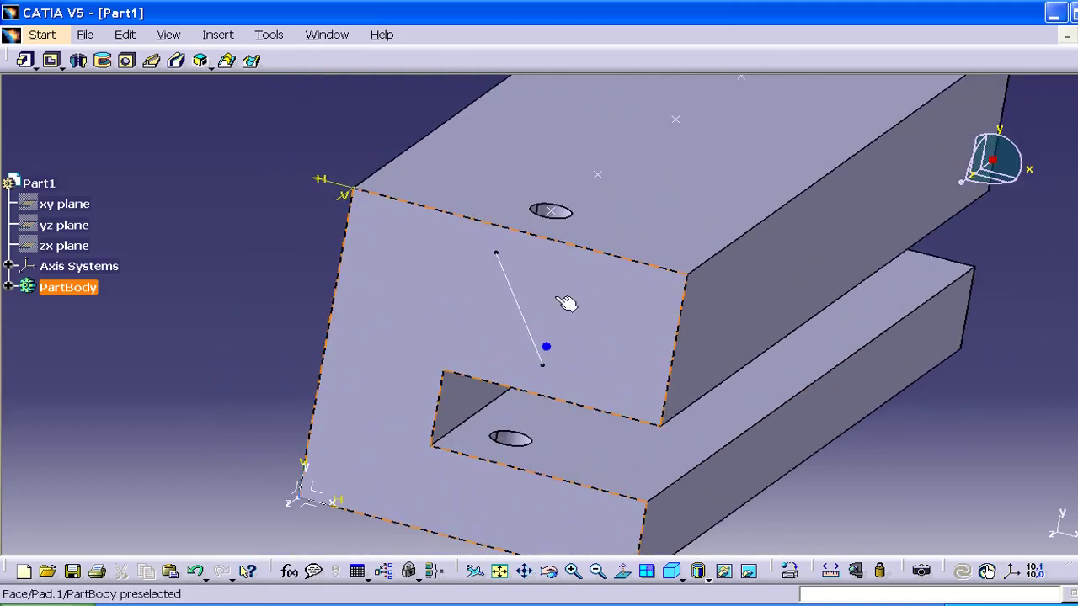
# Reopen the first hole, make it Blind at 39.242mm depth, and preview it
pyautogui.doubleClick(573, 220)
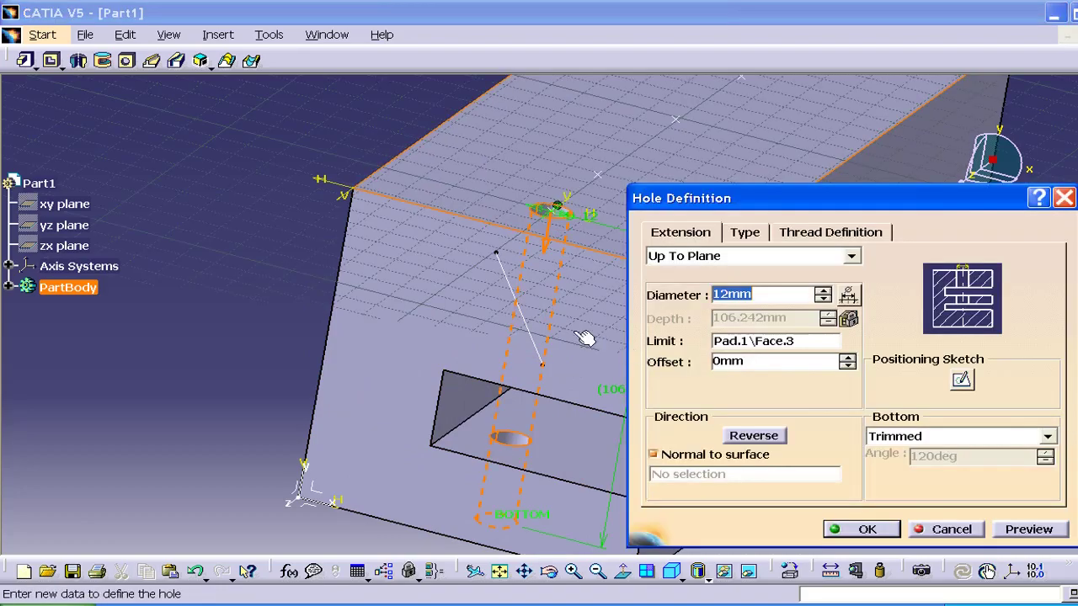
pyautogui.moveTo(562, 212)
pyautogui.mouseDown(button='middle')
pyautogui.moveTo(503, 251)
pyautogui.moveTo(322, 176)
pyautogui.mouseUp(button='middle')
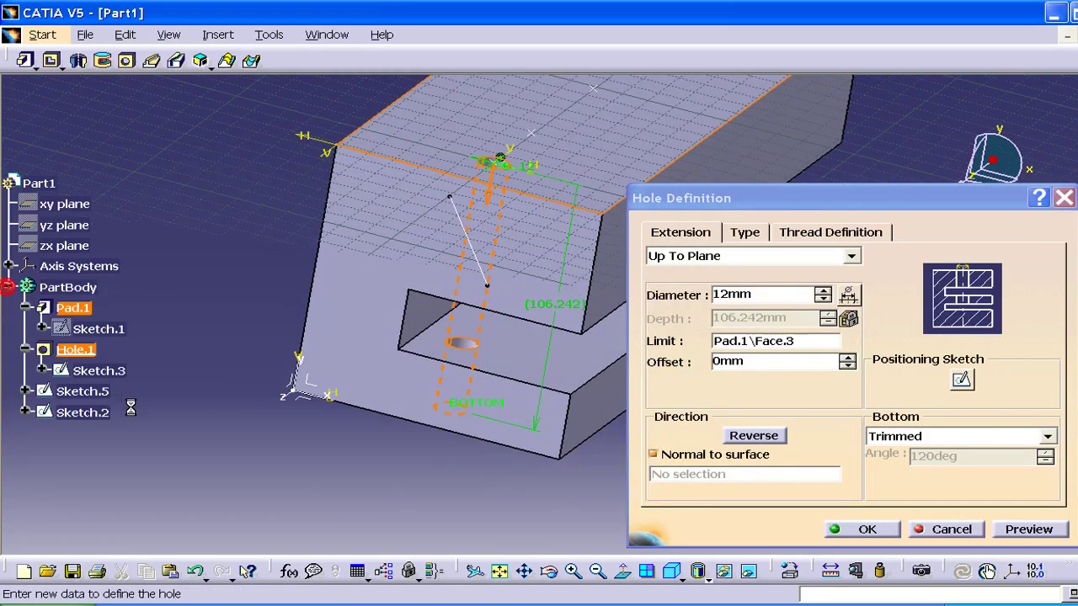
pyautogui.moveTo(484, 428)
pyautogui.mouseDown(button='middle')
pyautogui.moveTo(514, 432)
pyautogui.moveTo(505, 354)
pyautogui.mouseUp(button='middle')
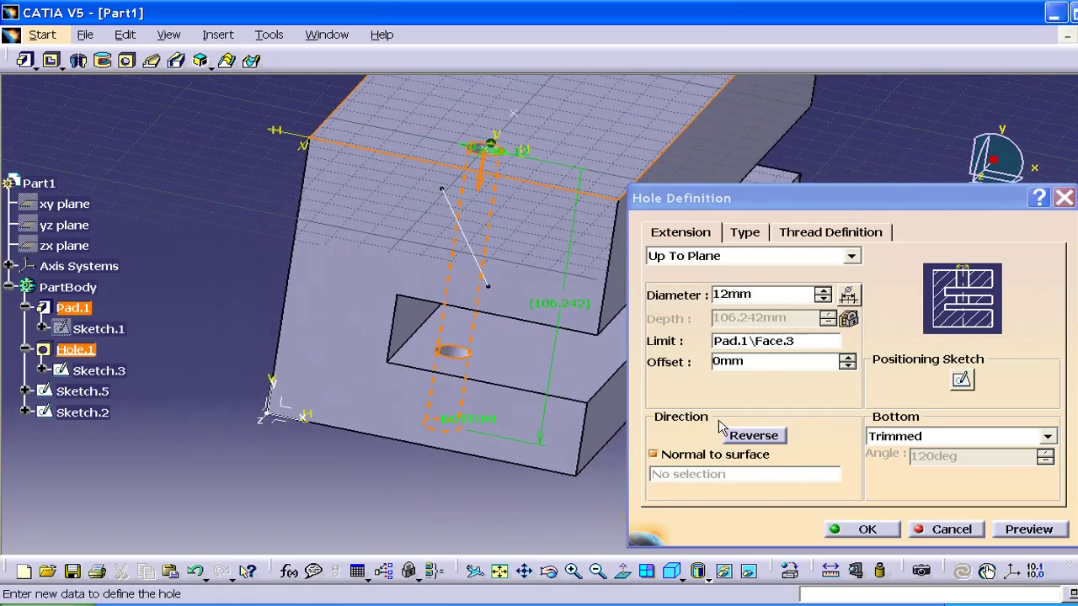
pyautogui.click(741, 256)
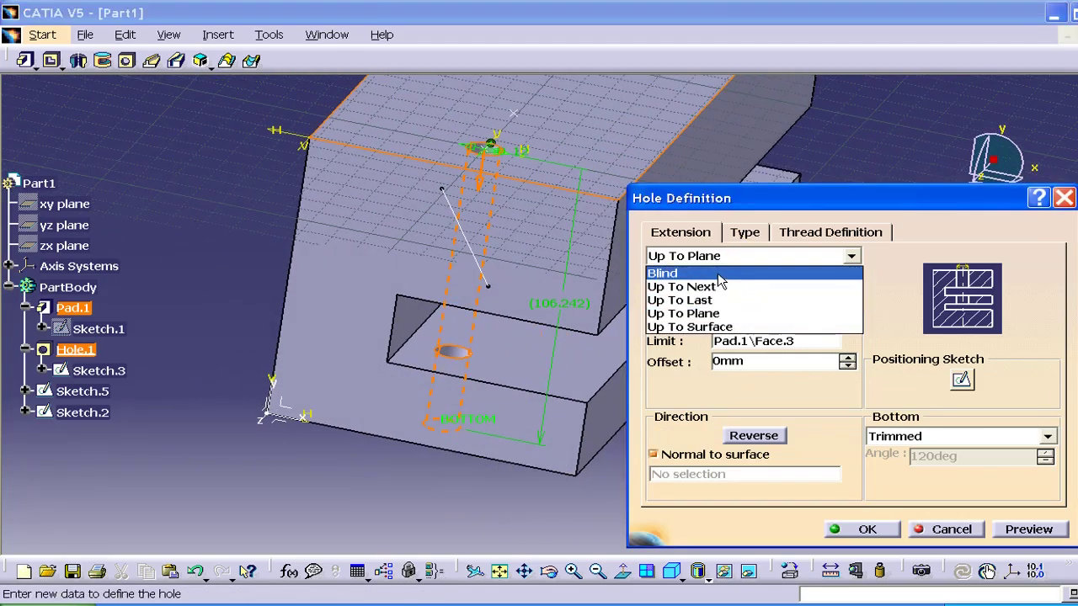
pyautogui.click(716, 271)
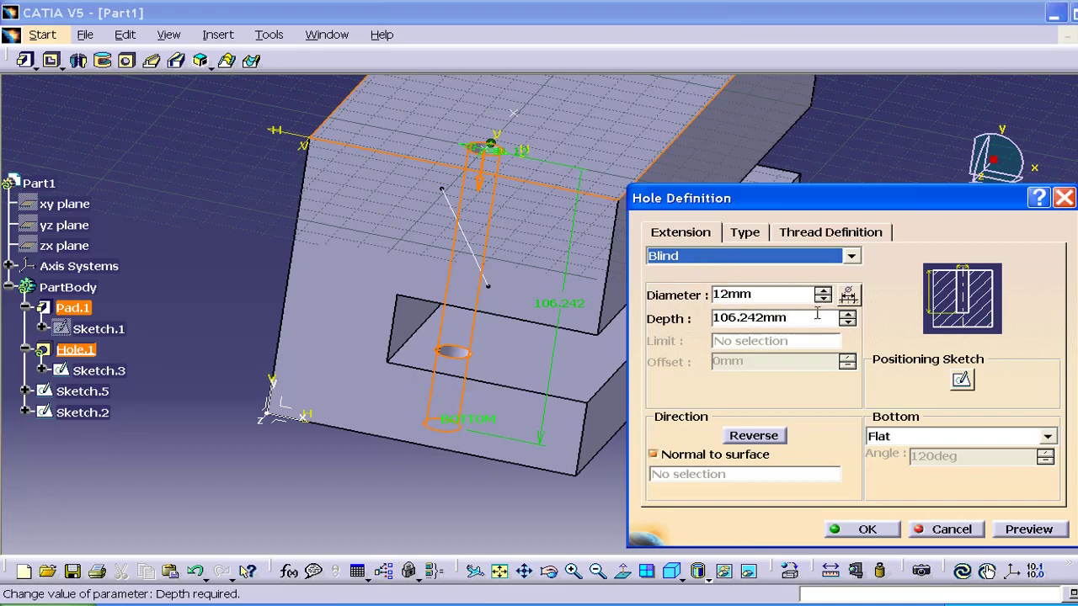
pyautogui.click(849, 324)
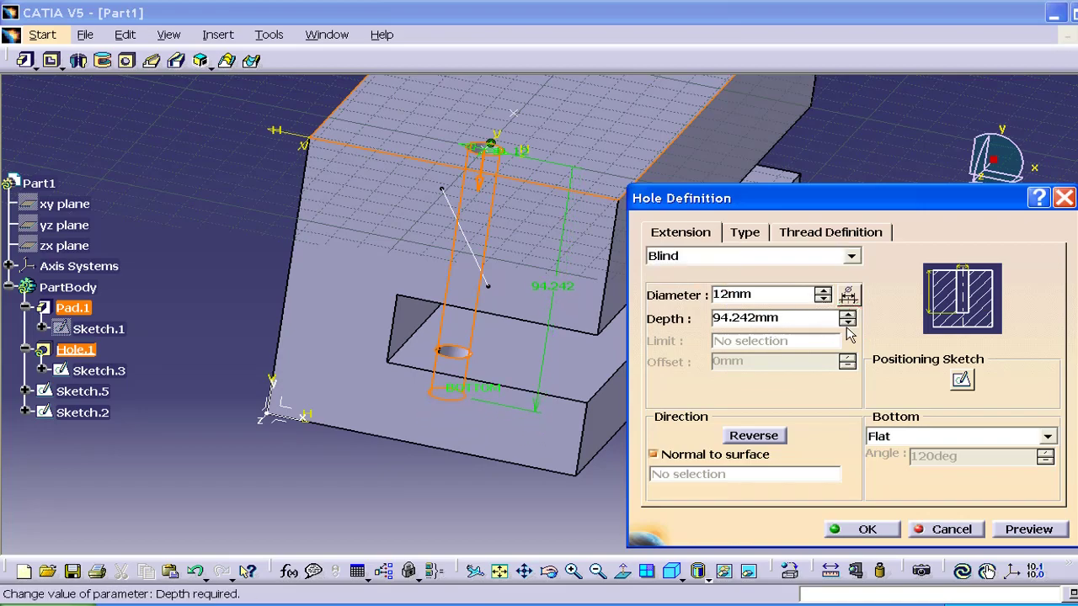
pyautogui.click(847, 324)
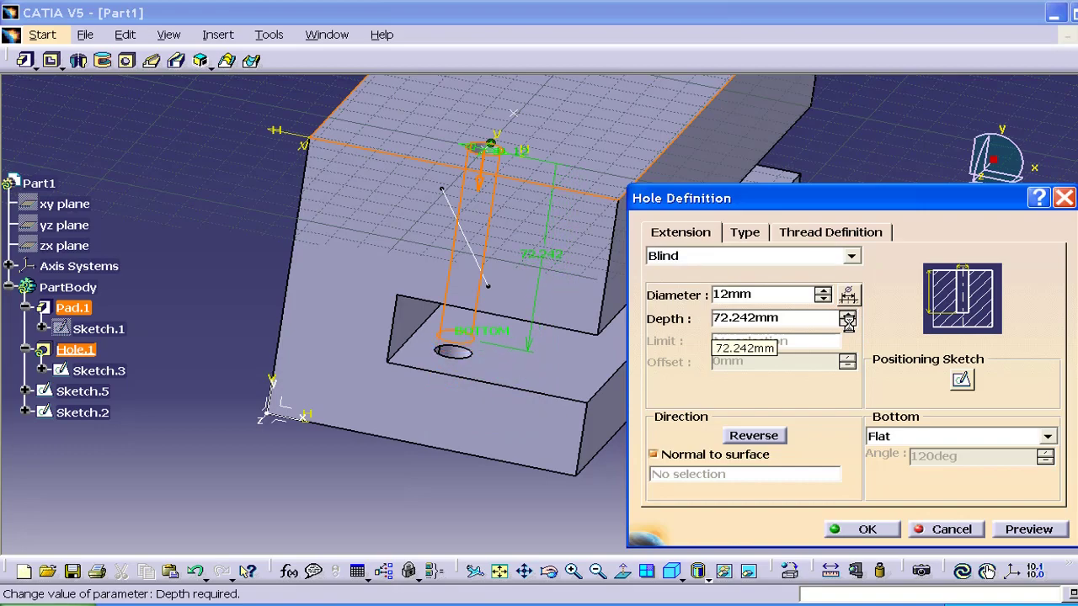
pyautogui.click(847, 325)
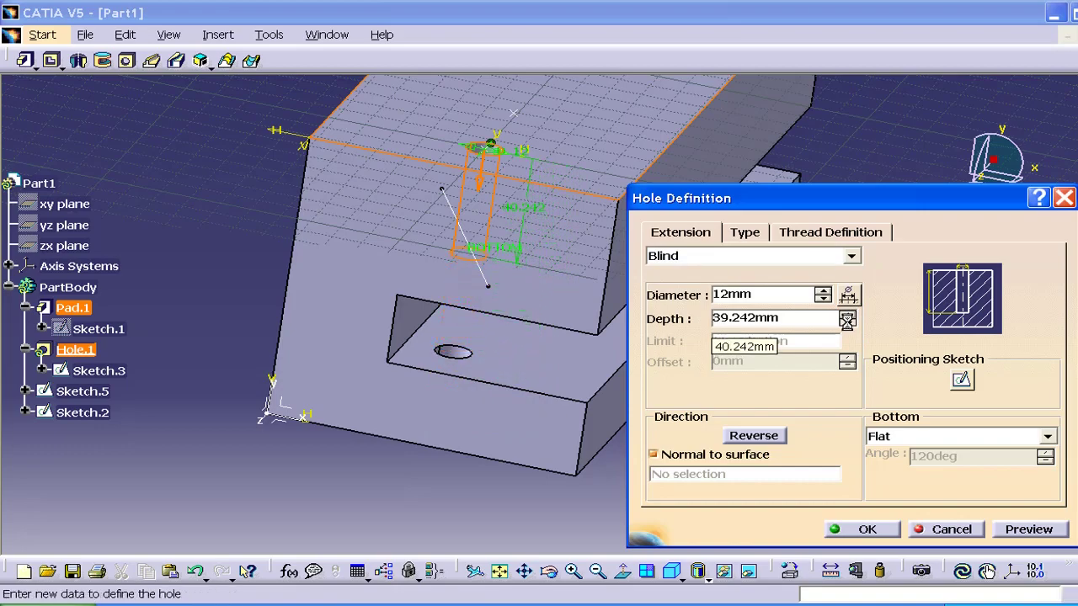
pyautogui.moveTo(476, 393); pyautogui.dragTo(497, 325, button='middle')
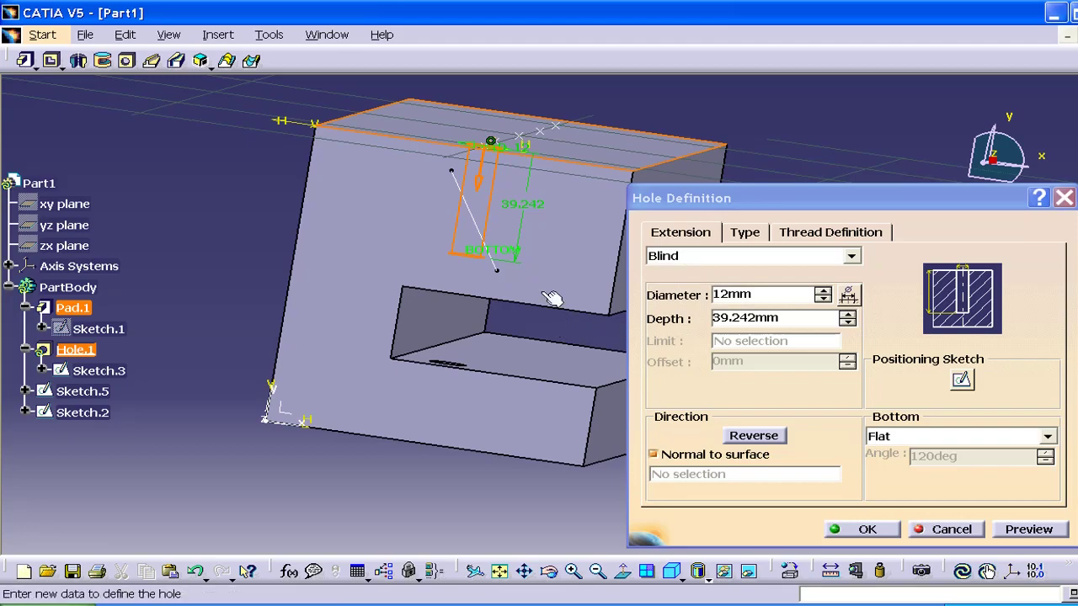
pyautogui.click(1023, 531)
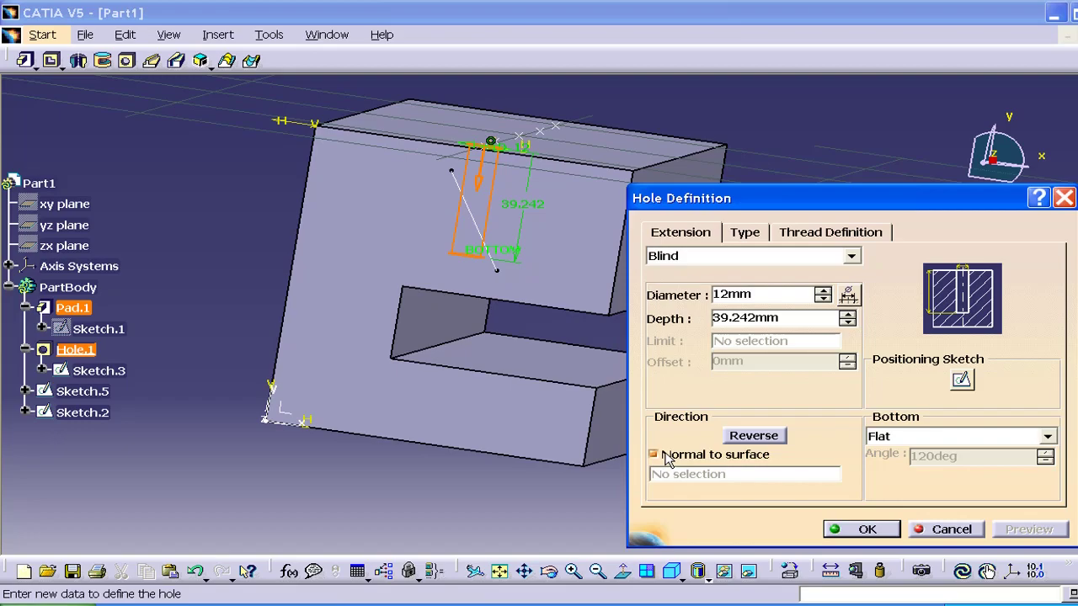
# Turn off Normal to surface, use the Sketch.5 edge as direction, and create the hole
pyautogui.click(666, 453)
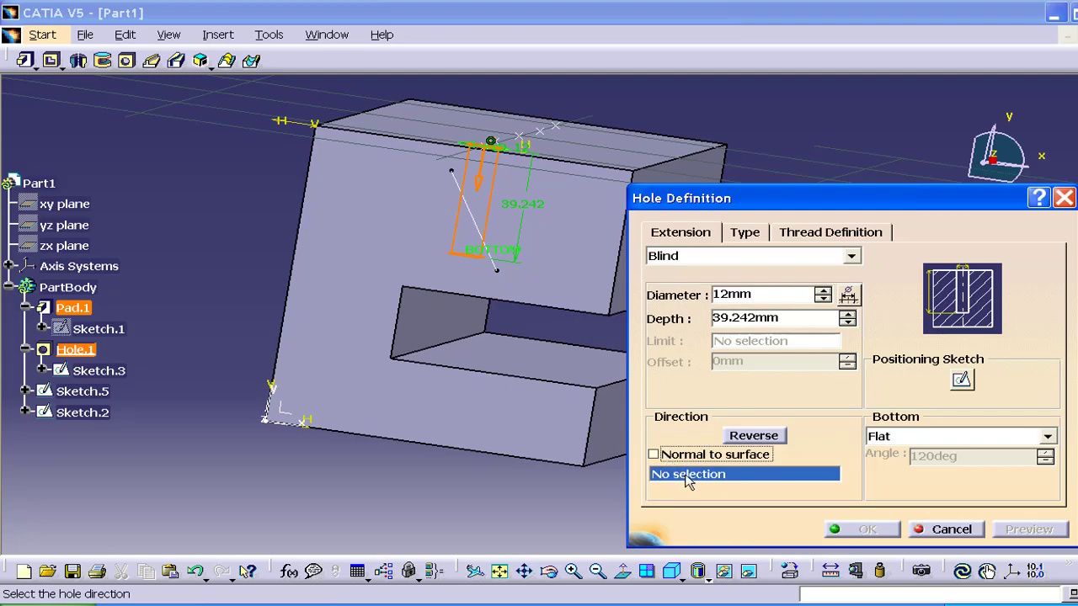
pyautogui.click(478, 223)
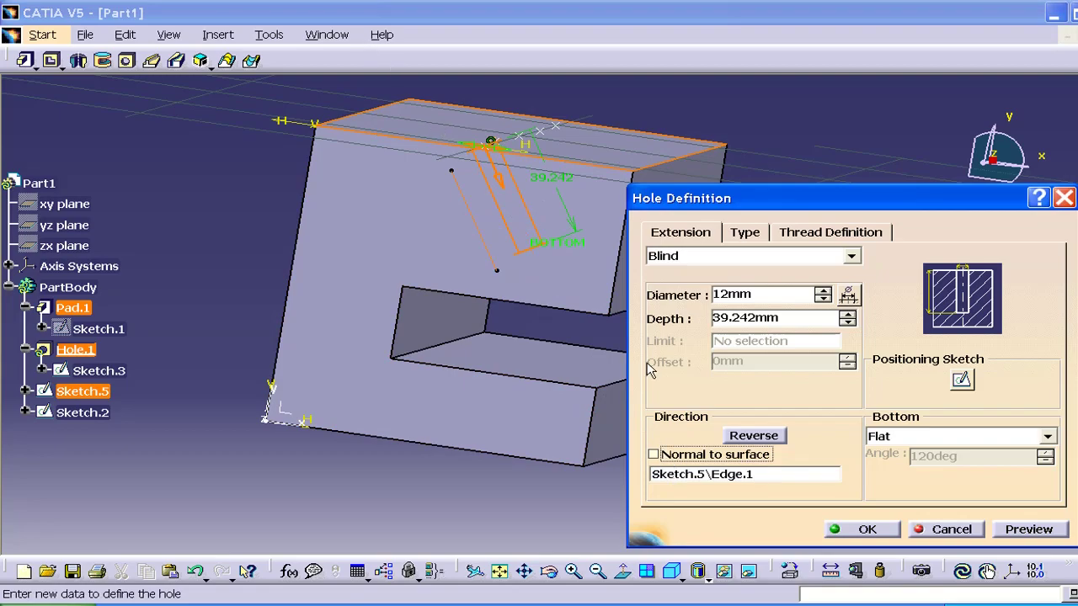
pyautogui.click(873, 529)
pyautogui.moveTo(741, 367)
pyautogui.mouseDown(button='middle')
pyautogui.moveTo(556, 336)
pyautogui.moveTo(625, 385)
pyautogui.moveTo(621, 474)
pyautogui.moveTo(619, 433)
pyautogui.moveTo(548, 289)
pyautogui.mouseUp(button='middle')
# Edit Hole.1 to be Normal to surface again and confirm it
pyautogui.doubleClick(477, 261)
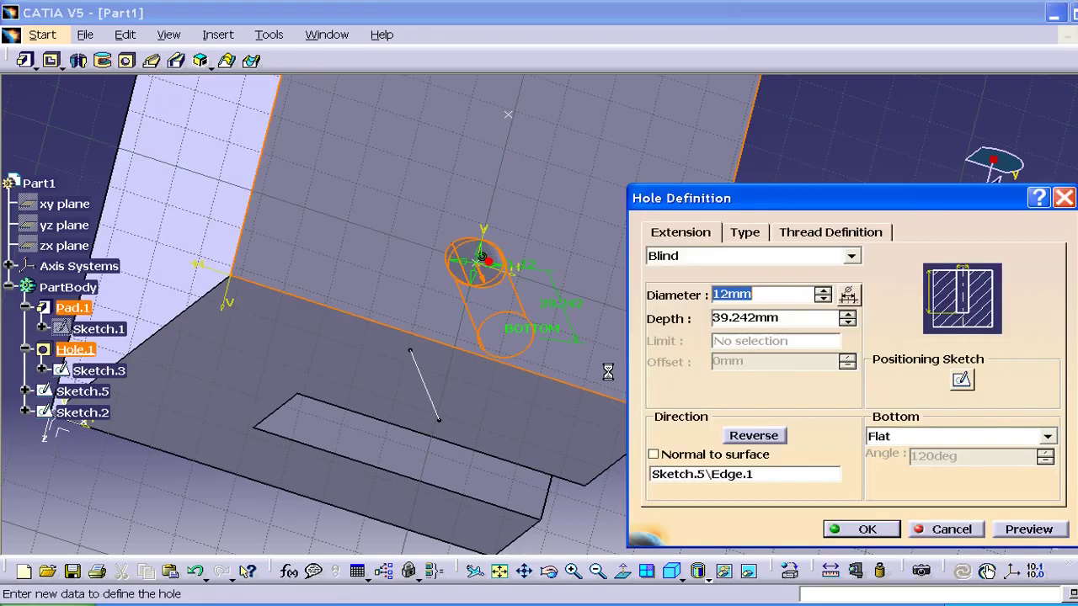
pyautogui.click(661, 455)
pyautogui.click(852, 530)
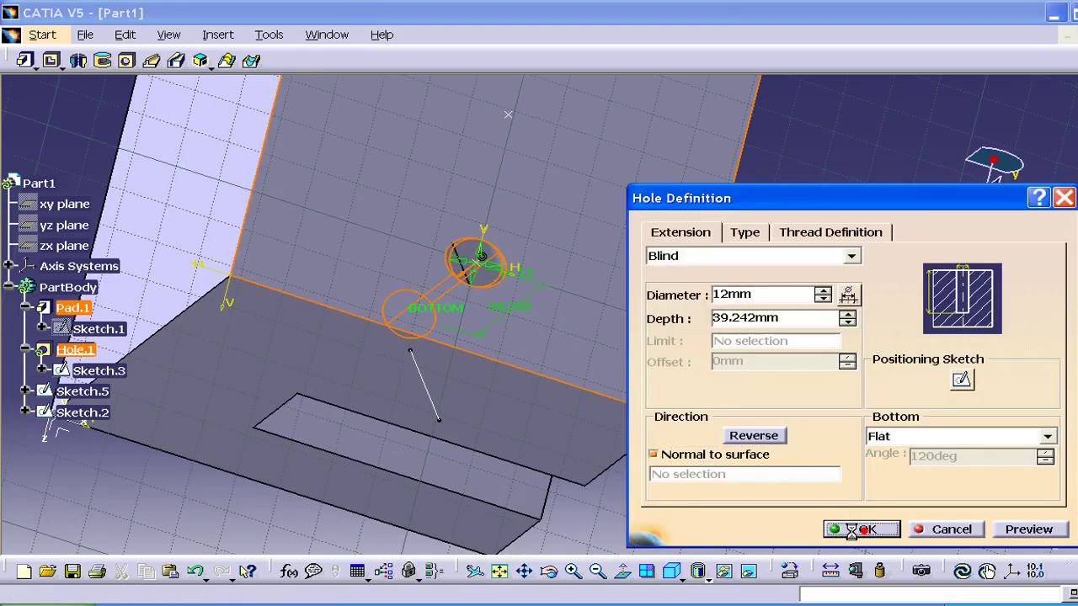
pyautogui.moveTo(851, 529)
pyautogui.mouseDown(button='middle')
pyautogui.moveTo(712, 366)
pyautogui.moveTo(710, 356)
pyautogui.moveTo(763, 329)
pyautogui.moveTo(644, 430)
pyautogui.moveTo(559, 284)
pyautogui.mouseUp(button='middle')
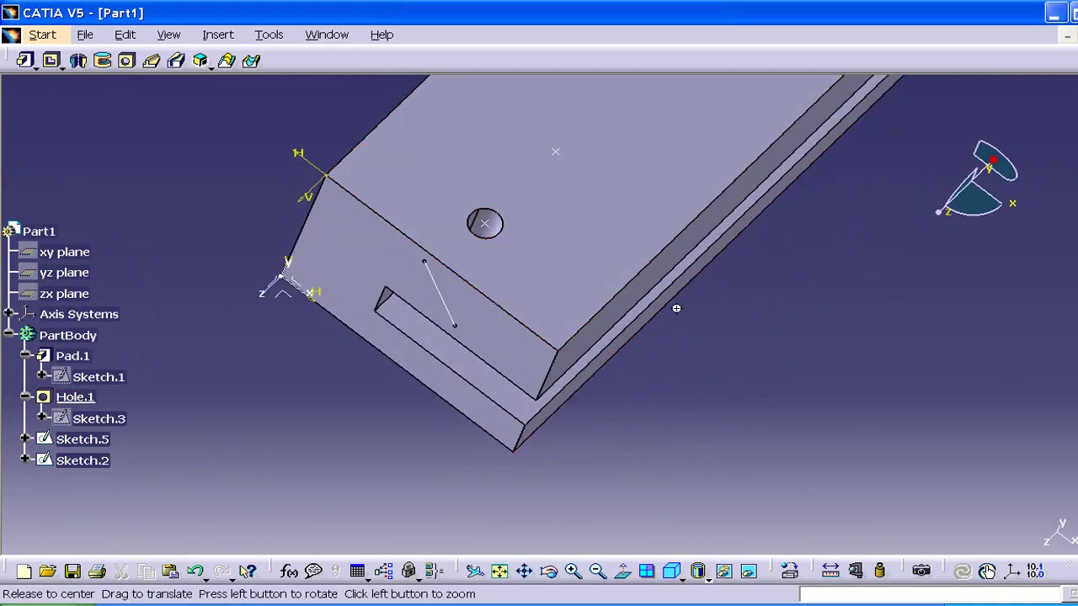
pyautogui.moveTo(676, 309)
pyautogui.mouseDown(button='middle')
pyautogui.moveTo(505, 291)
pyautogui.moveTo(534, 241)
pyautogui.moveTo(638, 317)
pyautogui.moveTo(770, 294)
pyautogui.moveTo(753, 348)
pyautogui.moveTo(368, 335)
pyautogui.mouseUp(button='middle')
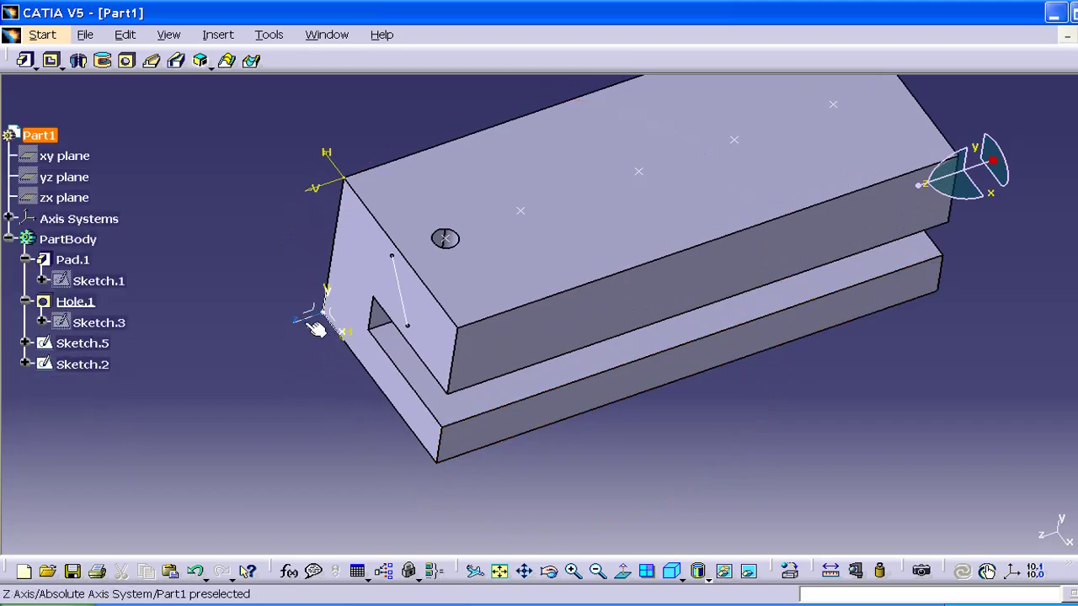
pyautogui.scroll(-2, 316, 328)
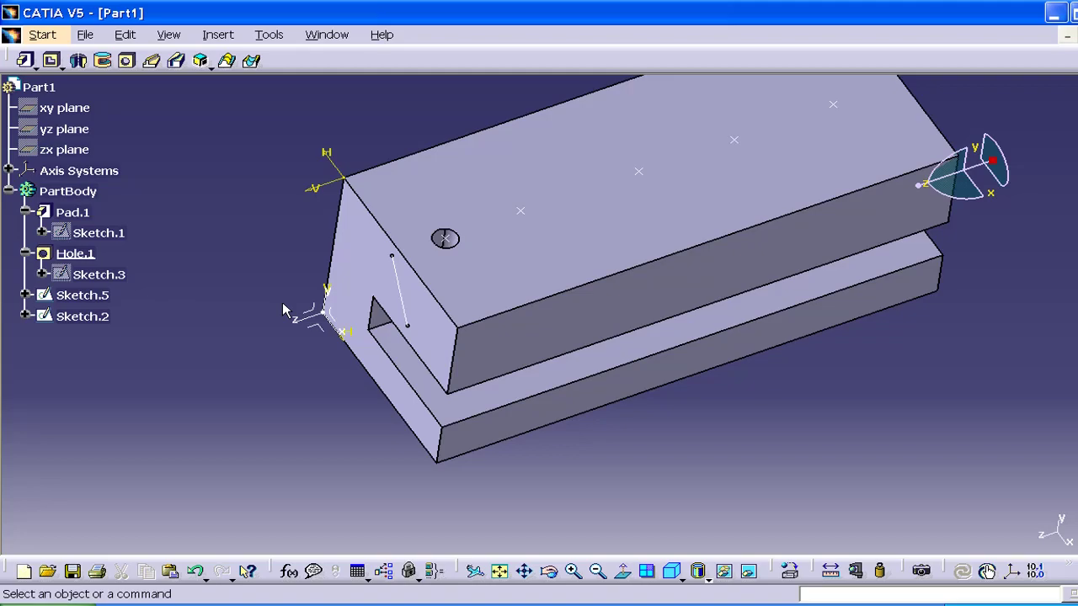
# Place Hole.2 on Pad.1's top face (Blind, 12mm, 39.242mm deep) and move its dialog aside
pyautogui.moveTo(282, 310); pyautogui.dragTo(251, 179, button='middle')
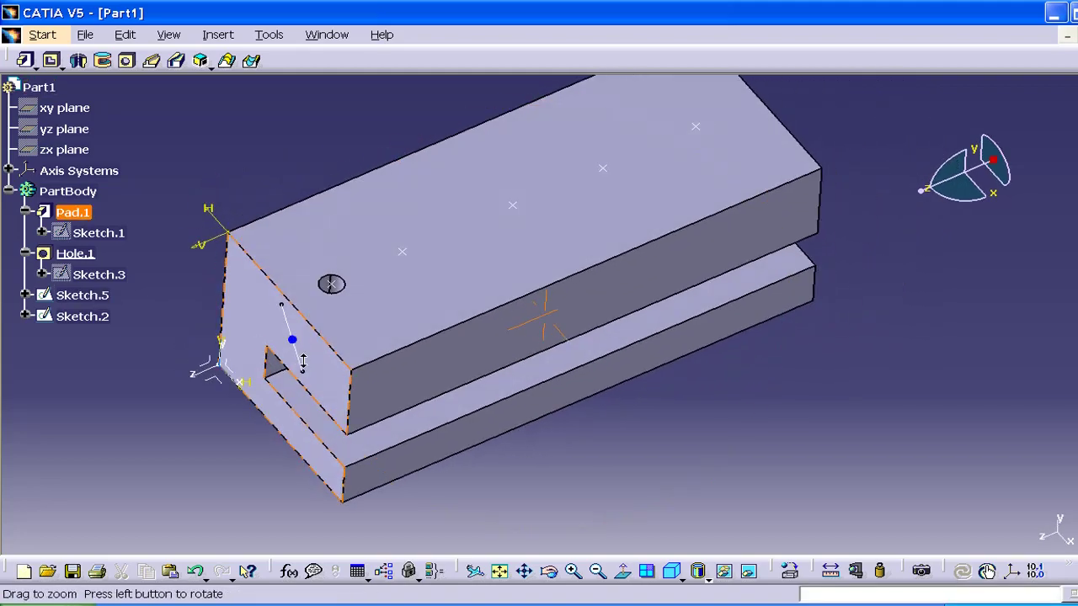
pyautogui.click(128, 61)
pyautogui.moveTo(258, 170); pyautogui.dragTo(358, 165, button='middle')
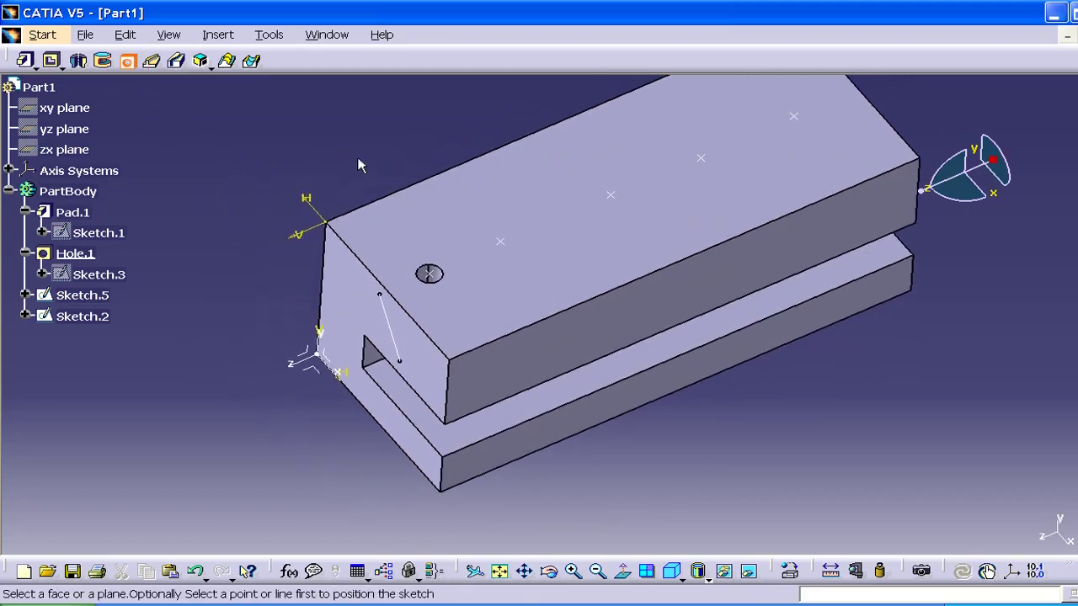
pyautogui.click(506, 242)
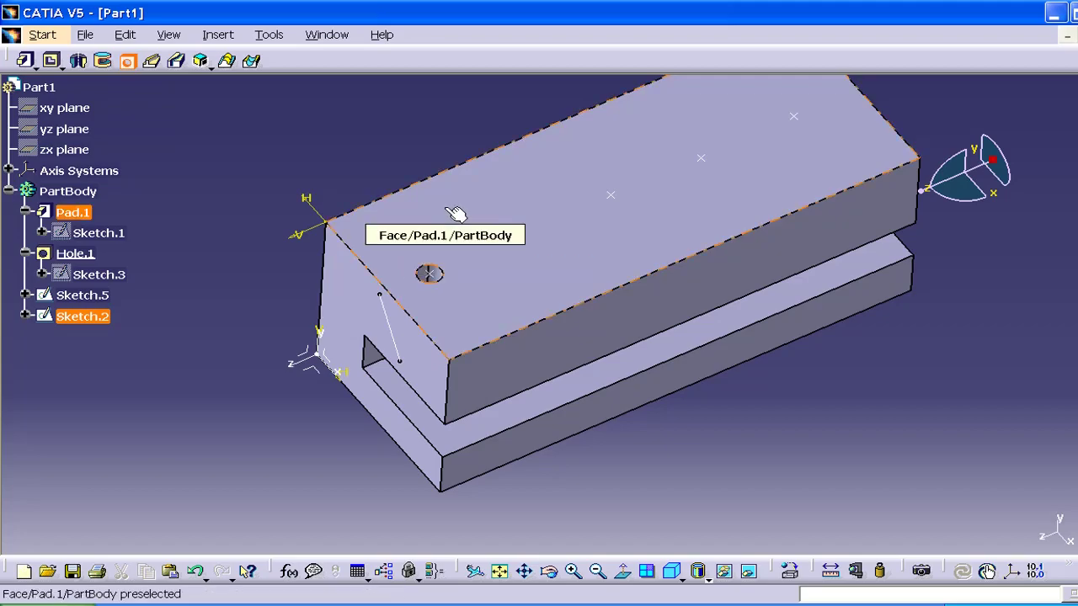
pyautogui.click(455, 214)
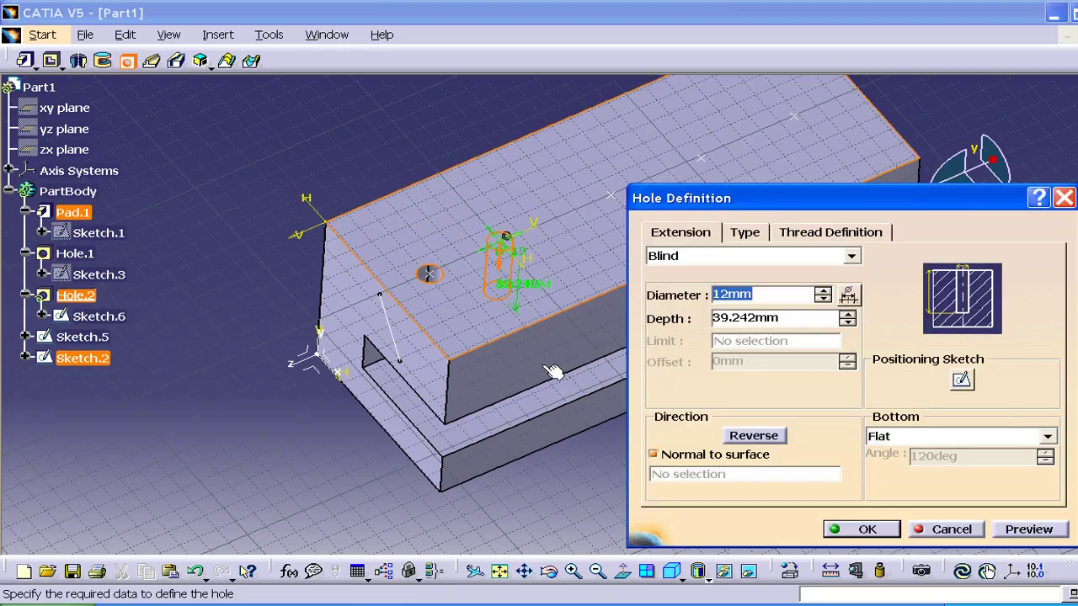
pyautogui.moveTo(532, 364); pyautogui.dragTo(469, 240, button='middle')
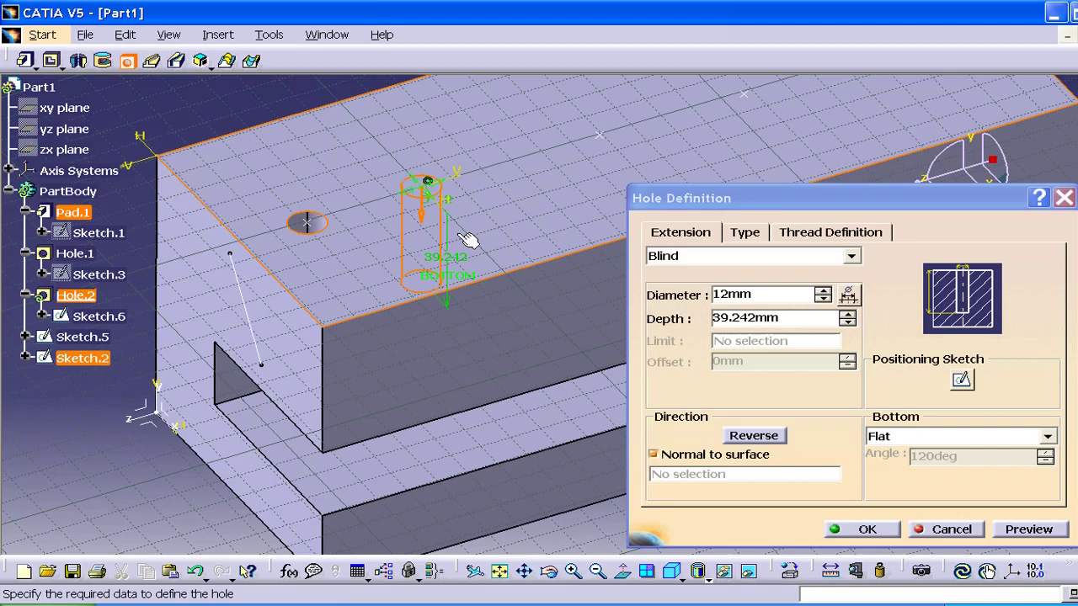
pyautogui.click(771, 201)
pyautogui.moveTo(771, 201); pyautogui.dragTo(739, 98)
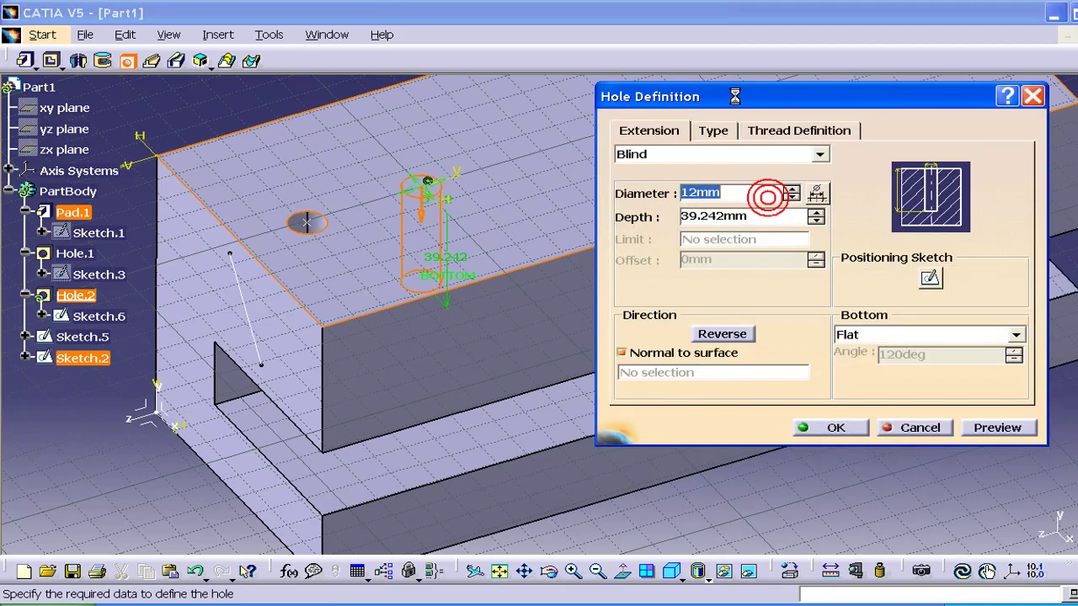
# Make Hole.2 a Tapered hole with a 40deg taper angle and create it
pyautogui.click(712, 133)
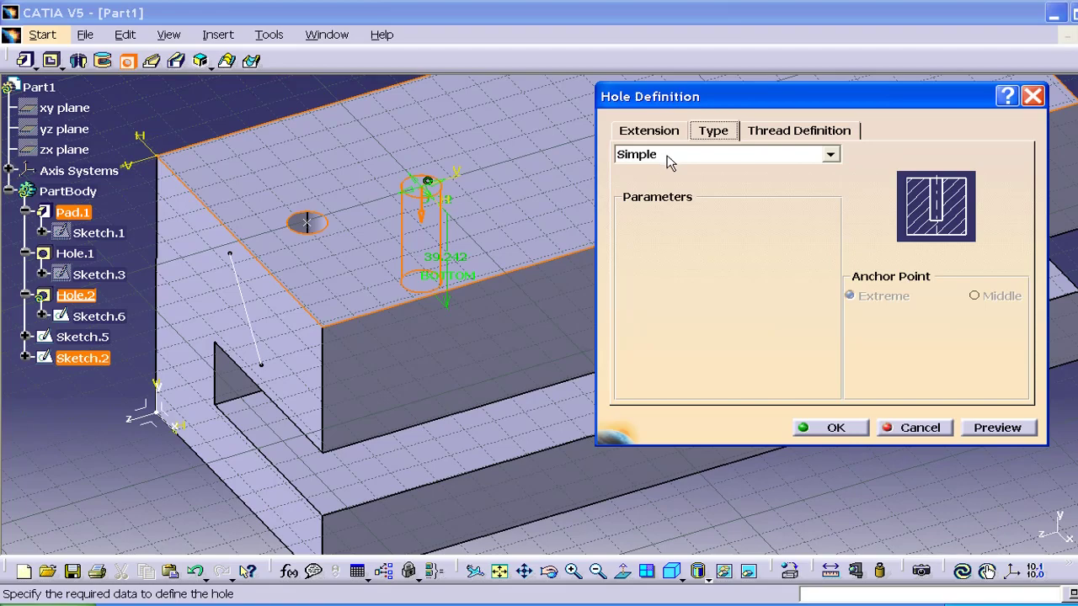
pyautogui.click(667, 160)
pyautogui.click(664, 180)
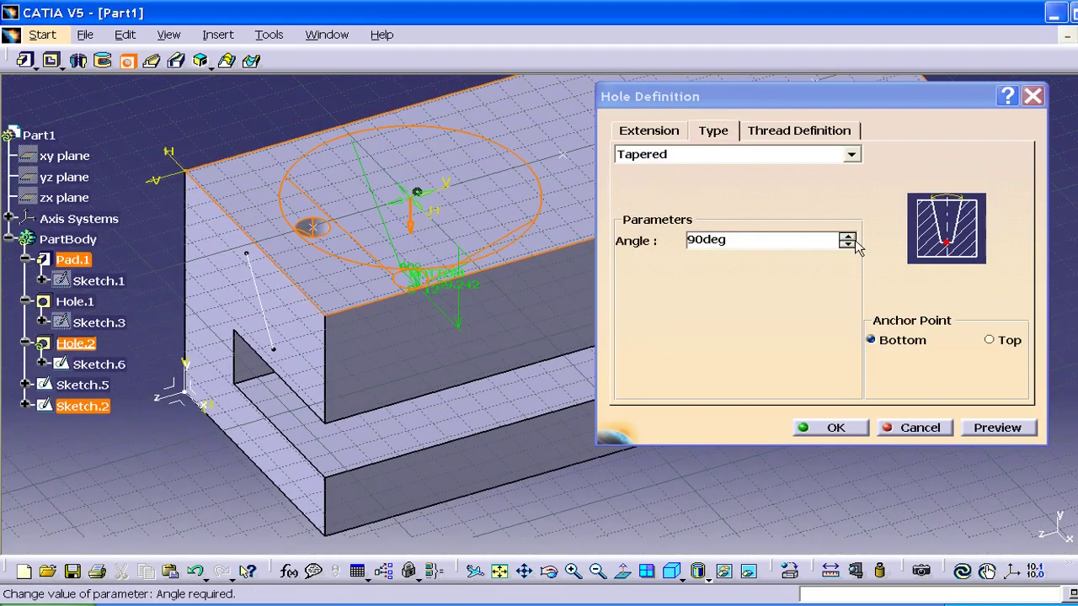
pyautogui.click(847, 244)
pyautogui.click(847, 244)
pyautogui.click(847, 244)
pyautogui.click(847, 244)
pyautogui.click(847, 244)
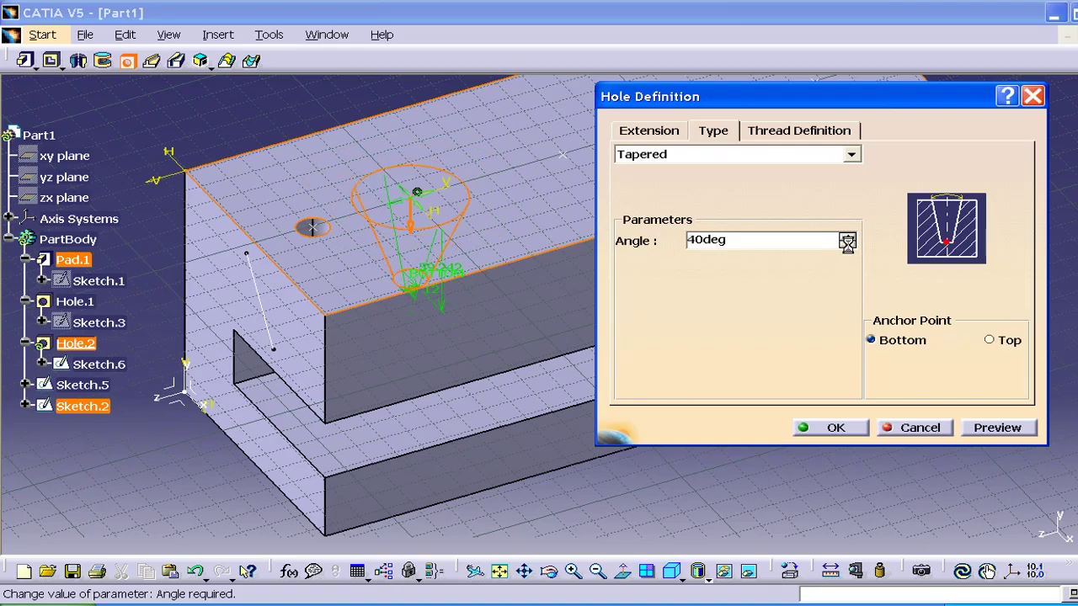
pyautogui.click(847, 244)
pyautogui.click(847, 239)
pyautogui.moveTo(522, 253)
pyautogui.mouseDown(button='middle')
pyautogui.moveTo(475, 243)
pyautogui.moveTo(740, 286)
pyautogui.mouseUp(button='middle')
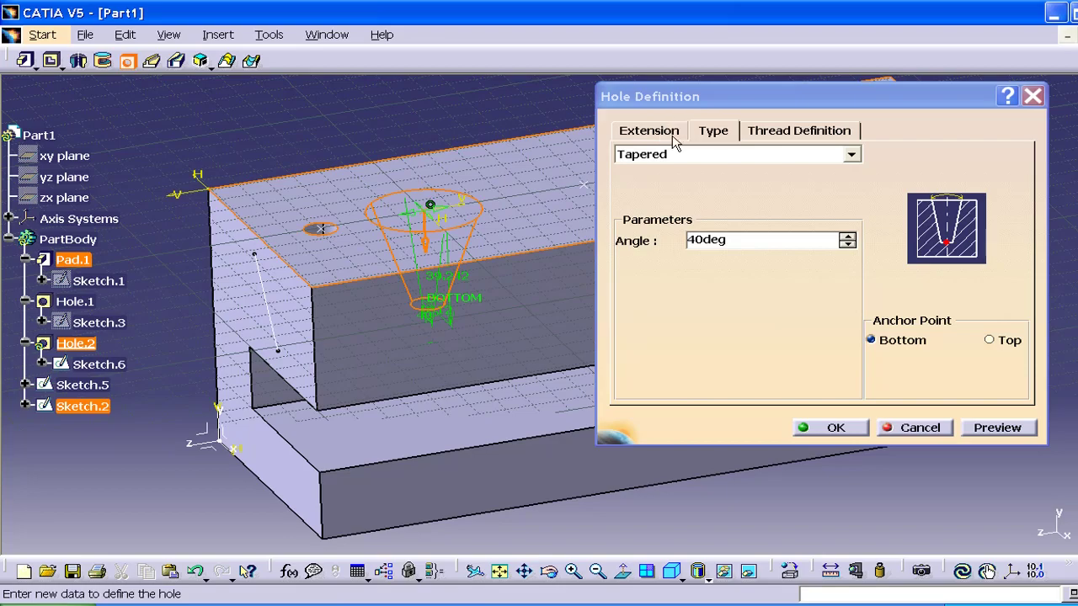
pyautogui.click(831, 428)
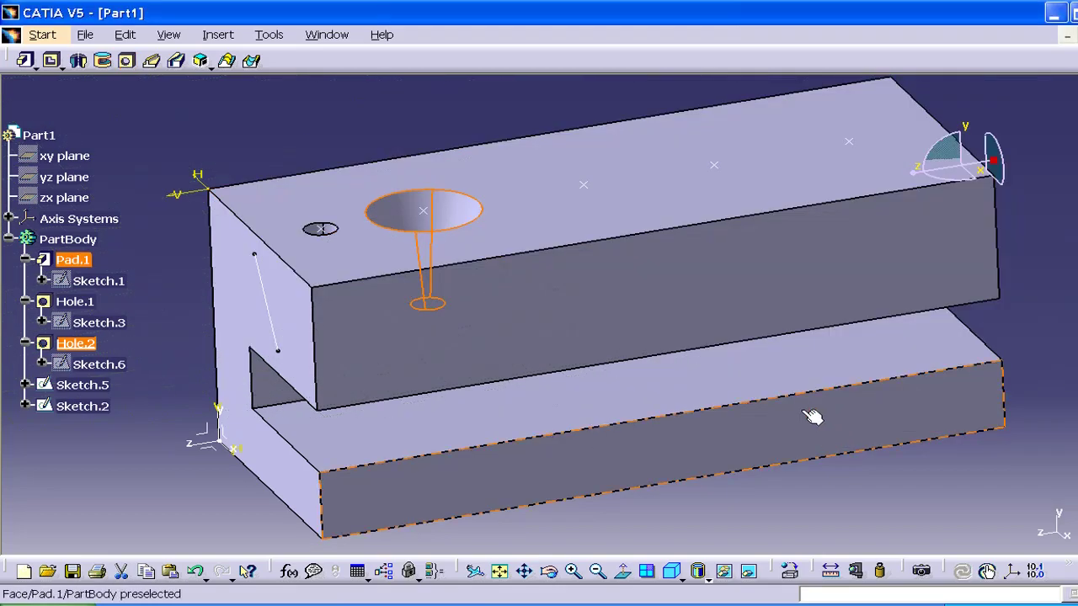
# Place Counterbored and Countersunk holes on the block's top face, then rotate to inspect them
pyautogui.click(390, 123)
pyautogui.moveTo(524, 173); pyautogui.dragTo(438, 203, button='middle')
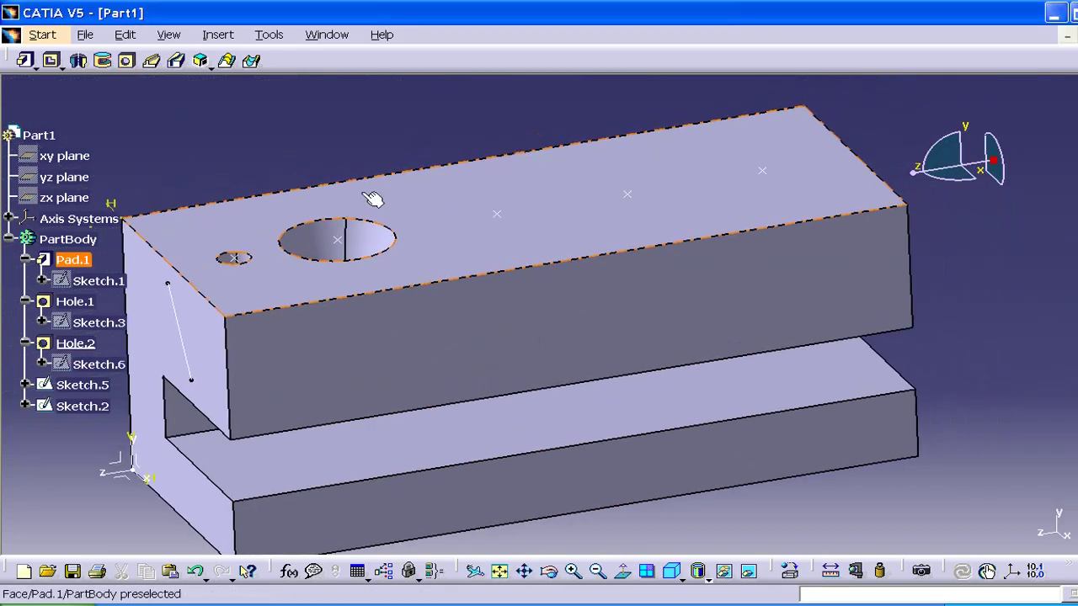
pyautogui.click(127, 61)
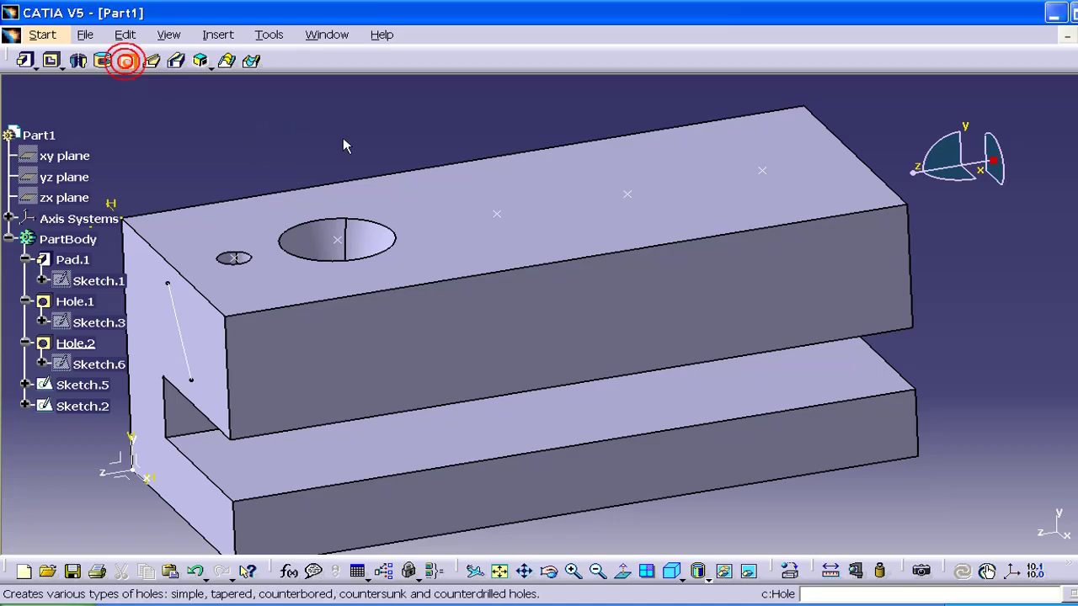
pyautogui.click(501, 213)
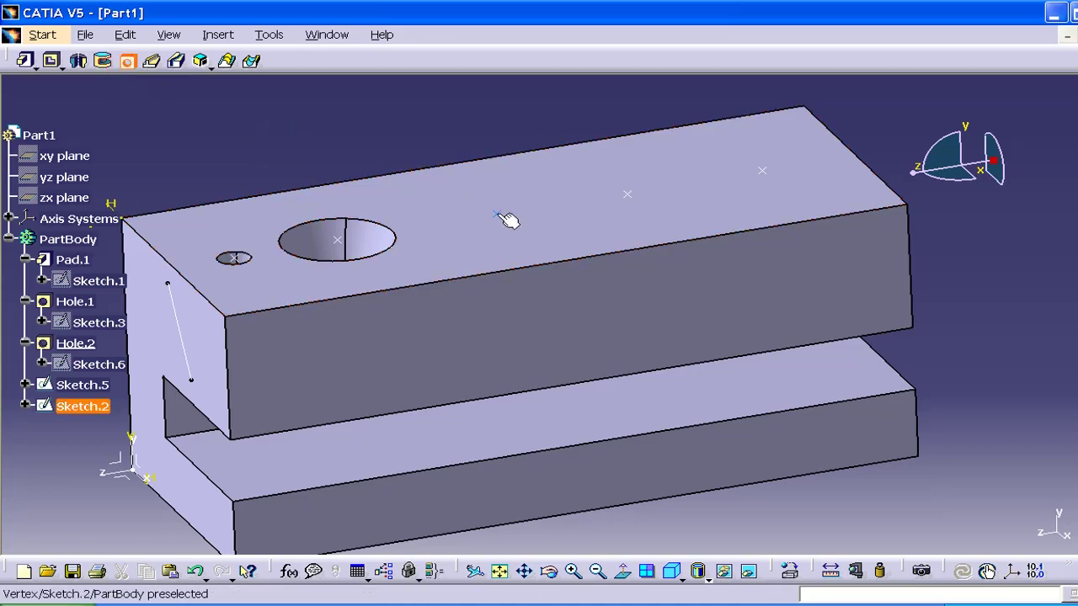
pyautogui.click(453, 185)
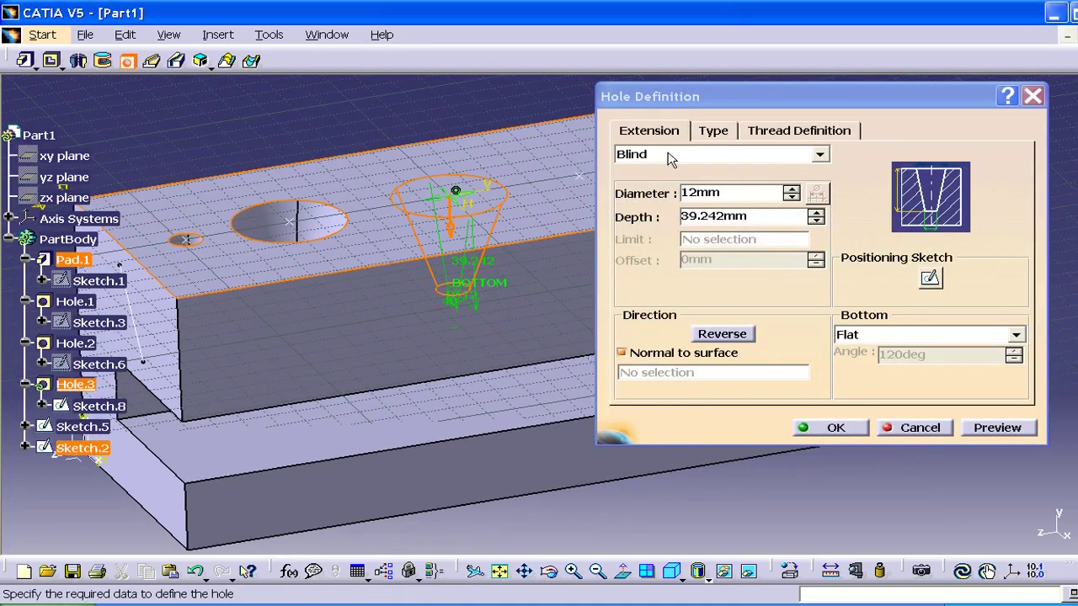
pyautogui.click(712, 131)
pyautogui.click(705, 155)
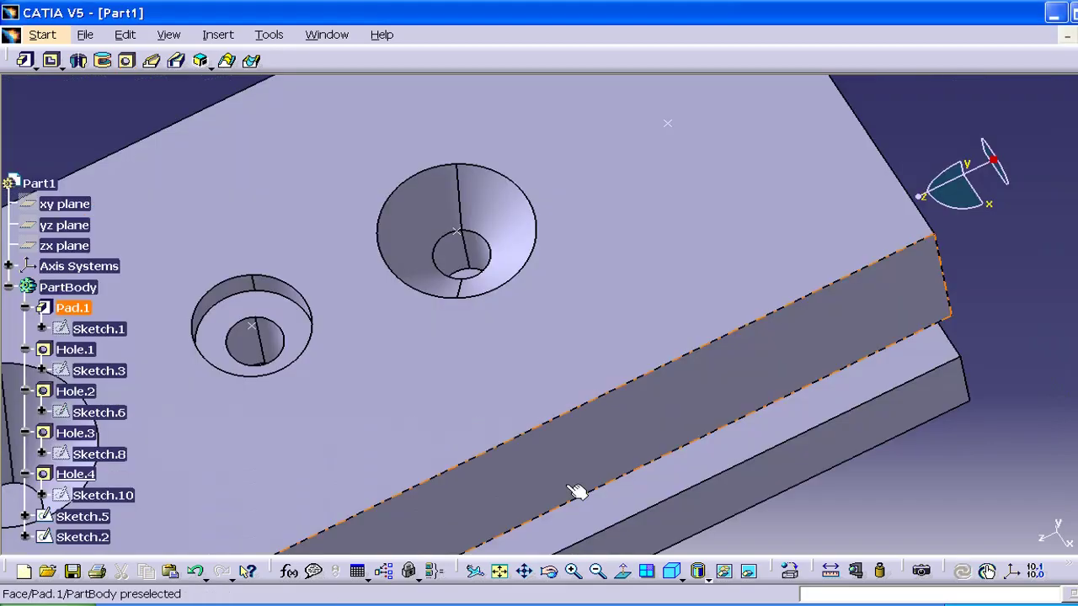
pyautogui.moveTo(624, 263)
pyautogui.mouseDown(button='middle')
pyautogui.moveTo(569, 210)
pyautogui.moveTo(645, 298)
pyautogui.moveTo(634, 305)
pyautogui.mouseUp(button='middle')
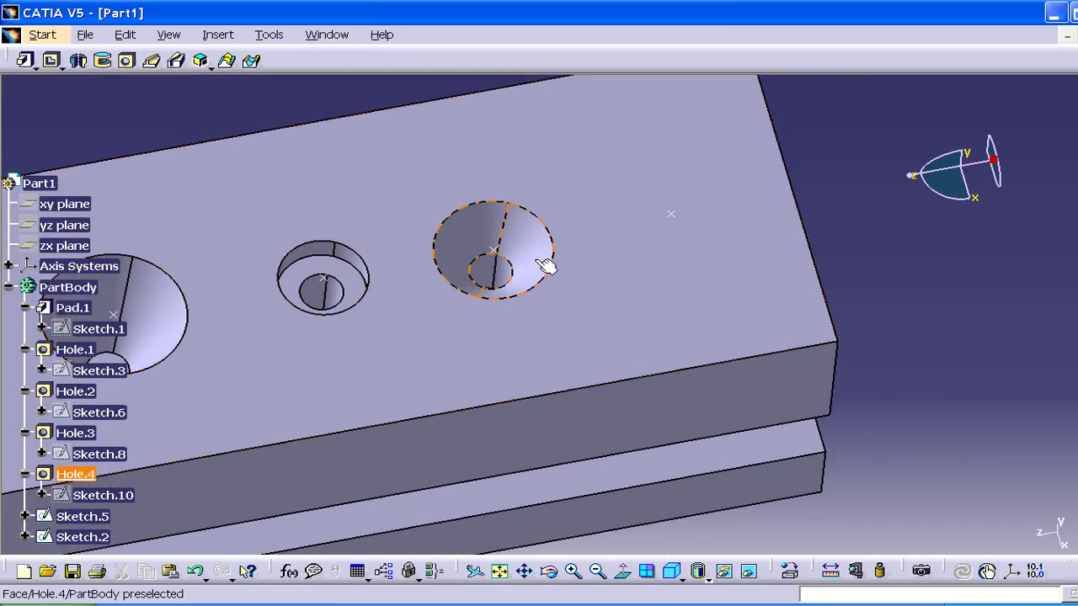
pyautogui.moveTo(725, 258); pyautogui.dragTo(446, 162, button='middle')
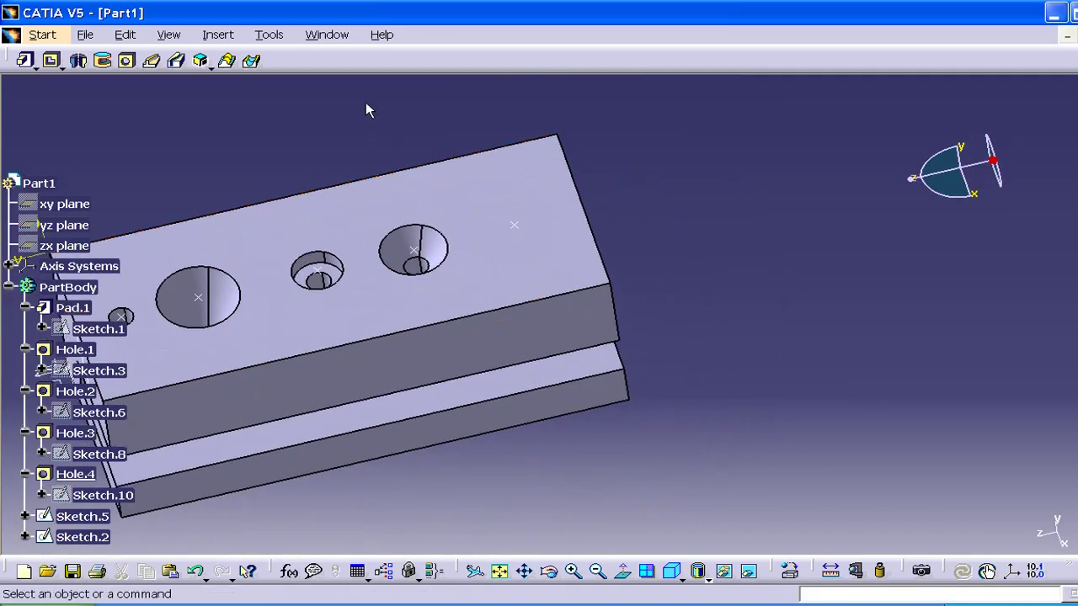
# Place a new top-face hole as Counterdrilled with a 26mm counterdrill diameter
pyautogui.click(127, 61)
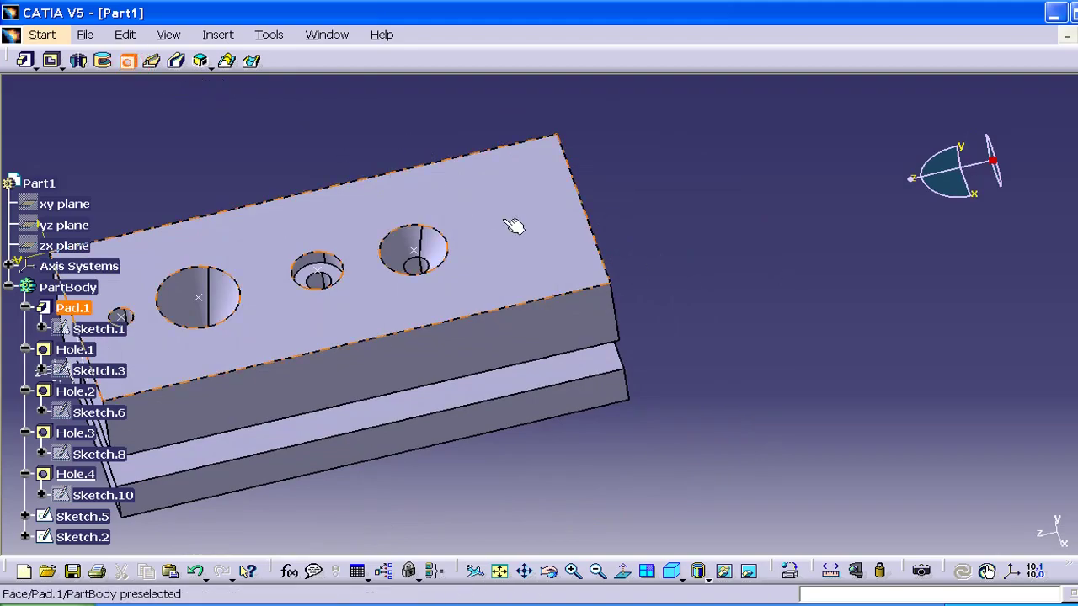
pyautogui.click(518, 224)
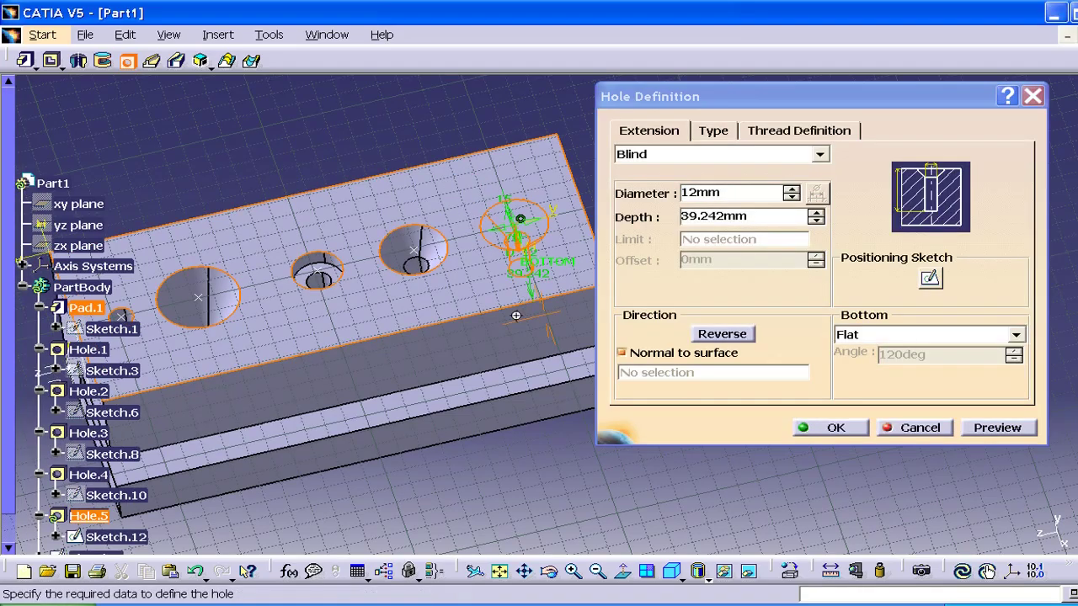
pyautogui.moveTo(526, 314)
pyautogui.mouseDown(button='middle')
pyautogui.moveTo(520, 244)
pyautogui.moveTo(577, 224)
pyautogui.mouseUp(button='middle')
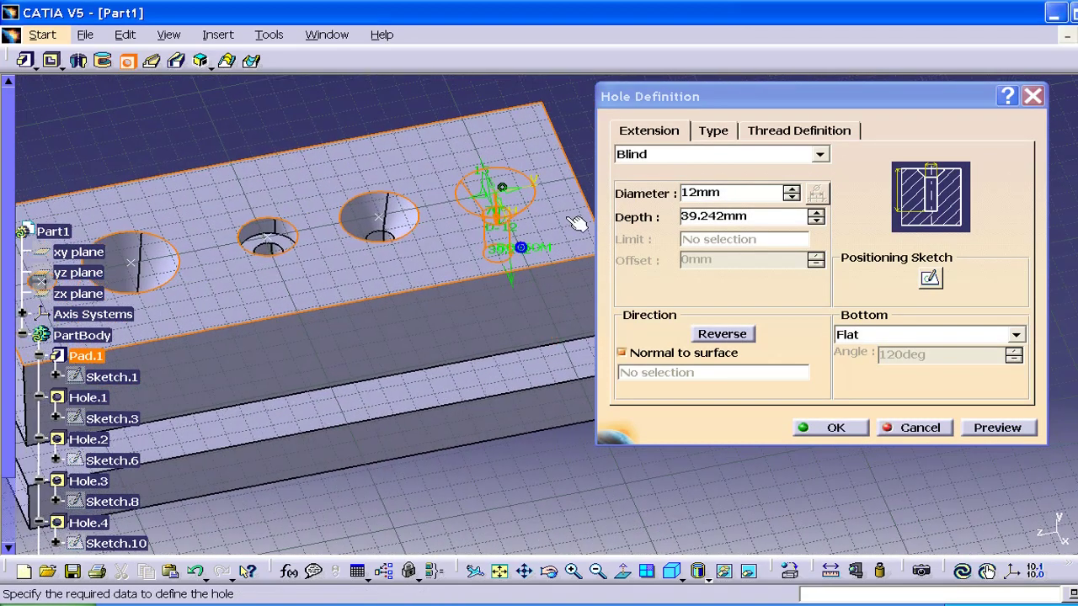
pyautogui.click(712, 133)
pyautogui.click(720, 154)
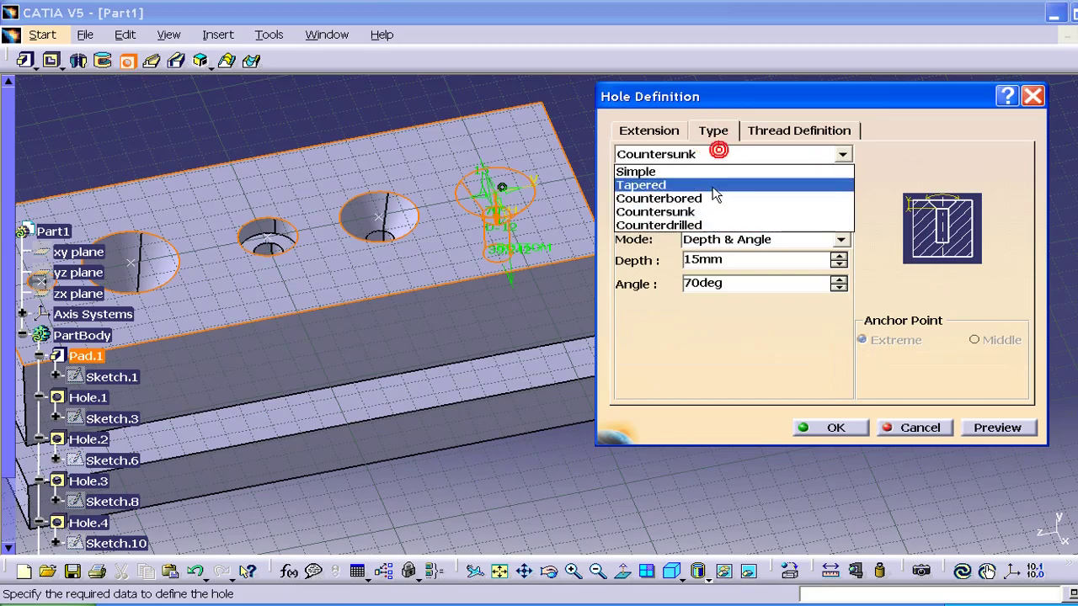
pyautogui.click(698, 222)
pyautogui.moveTo(509, 287); pyautogui.dragTo(387, 206, button='middle')
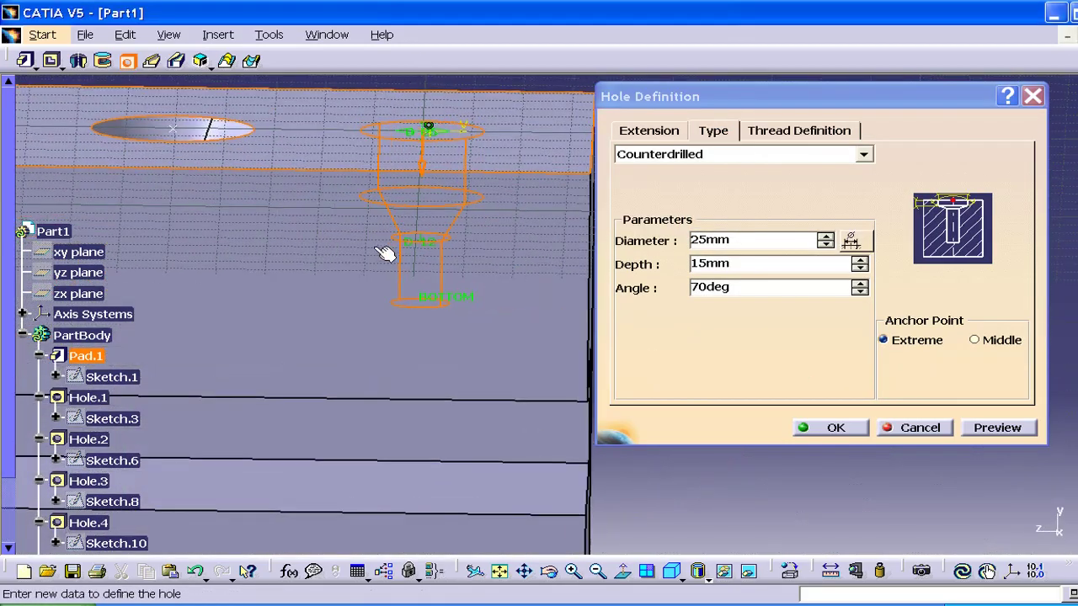
pyautogui.moveTo(384, 248); pyautogui.dragTo(423, 268, button='middle')
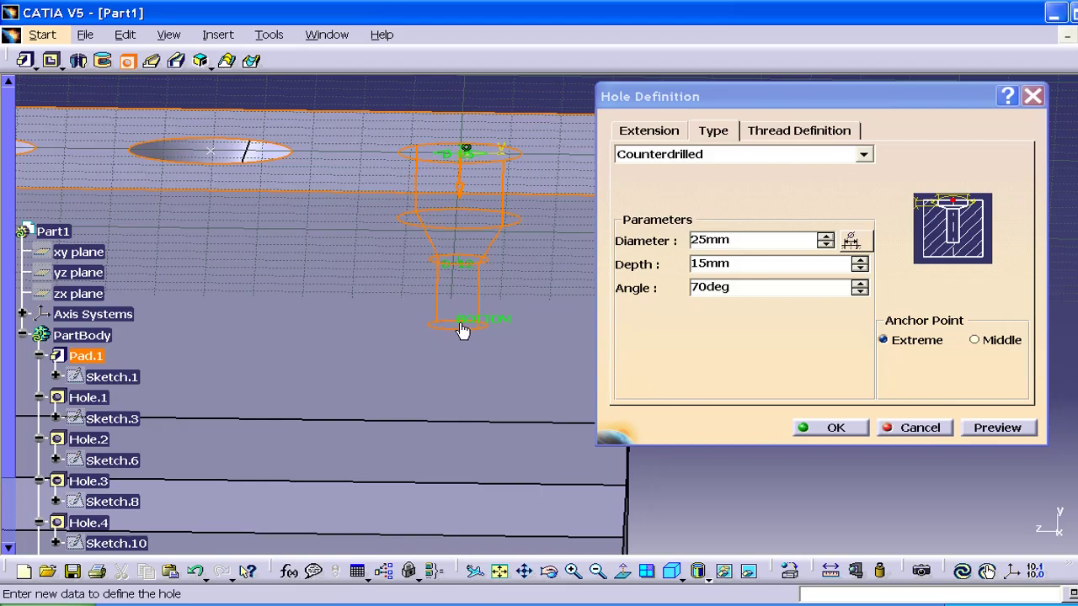
pyautogui.click(824, 236)
pyautogui.click(825, 237)
pyautogui.click(826, 237)
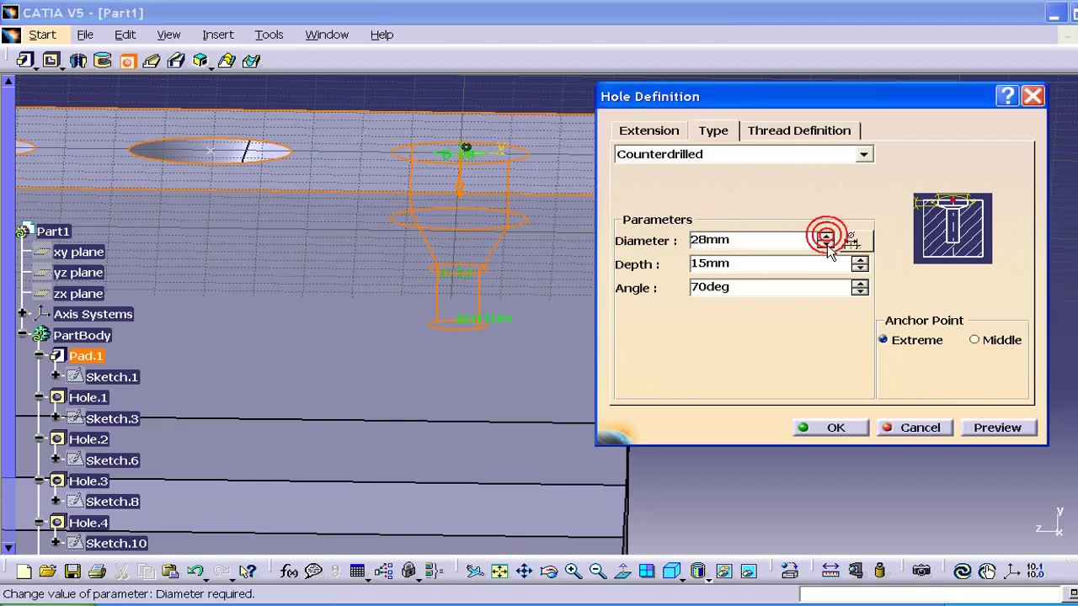
pyautogui.click(826, 244)
pyautogui.click(826, 244)
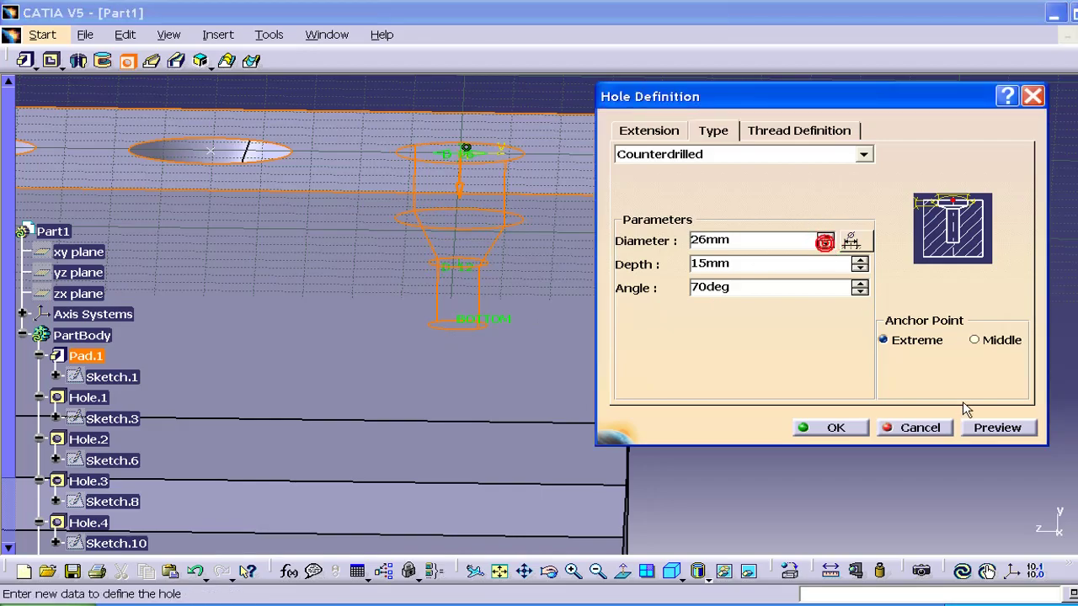
pyautogui.click(860, 291)
pyautogui.click(860, 291)
# Set the hole depth to 43.242mm and create the counterdrilled hole
pyautogui.click(640, 135)
pyautogui.click(816, 211)
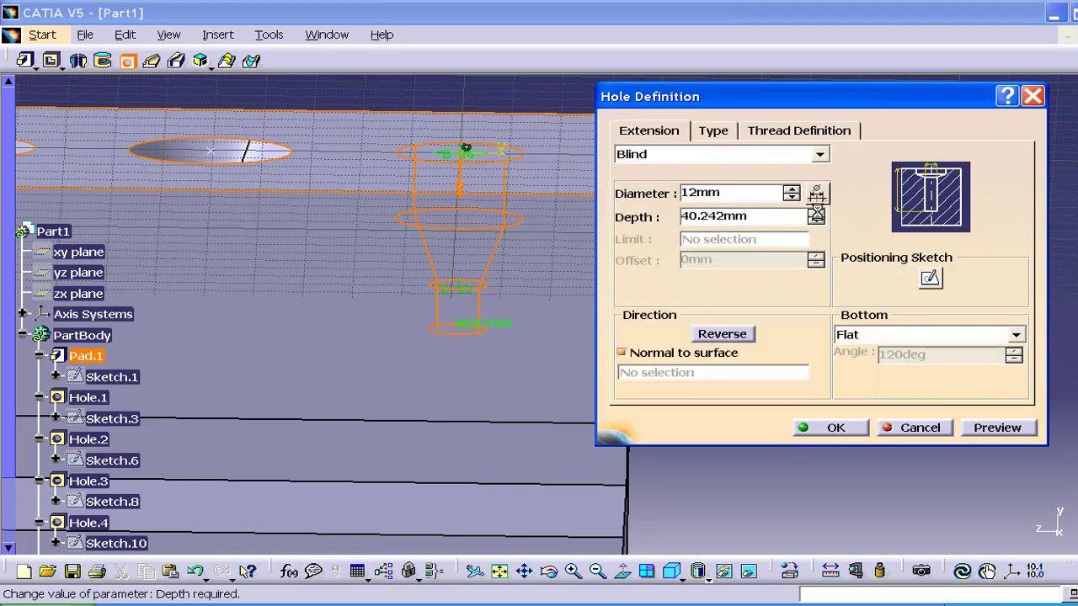
pyautogui.click(816, 211)
pyautogui.click(816, 212)
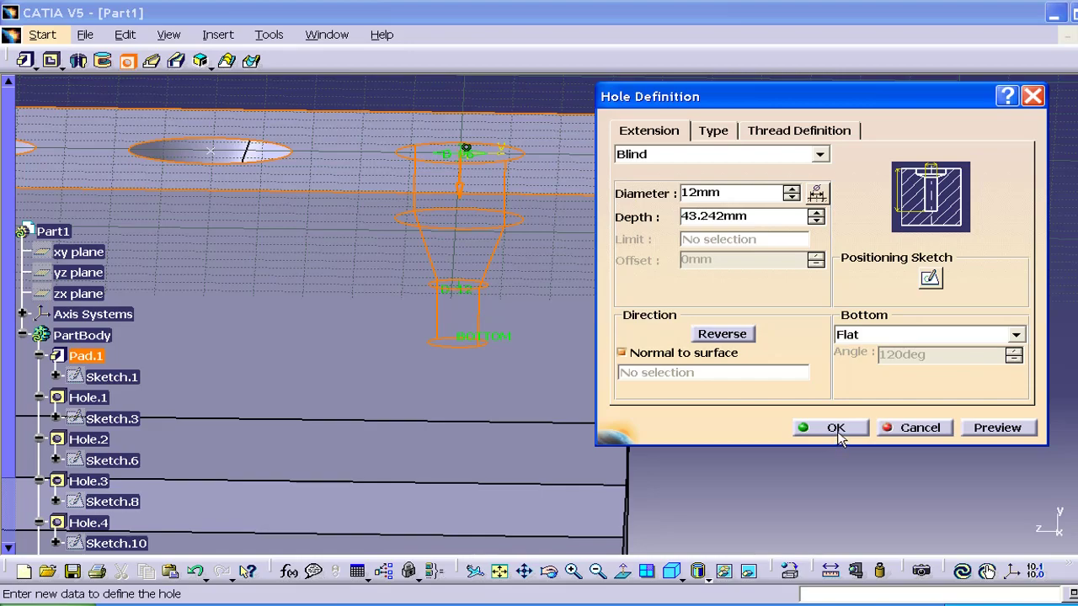
pyautogui.click(836, 429)
# Cancel an unwanted new hole and reorient the part to bring Hole.1 into view
pyautogui.moveTo(352, 280)
pyautogui.mouseDown(button='middle')
pyautogui.moveTo(494, 352)
pyautogui.moveTo(705, 354)
pyautogui.mouseUp(button='middle')
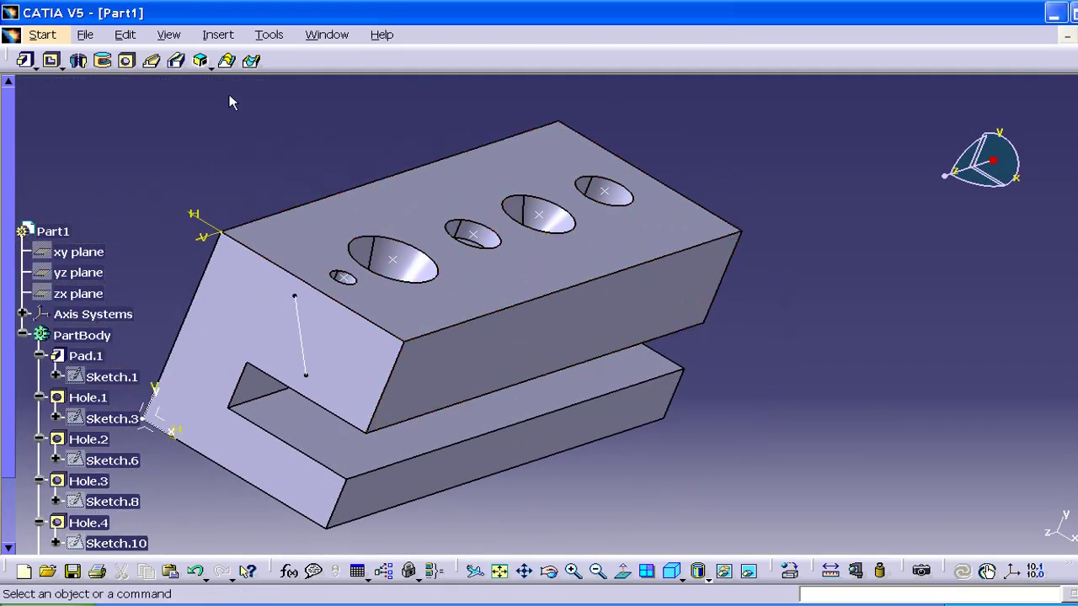
pyautogui.click(152, 60)
pyautogui.click(422, 209)
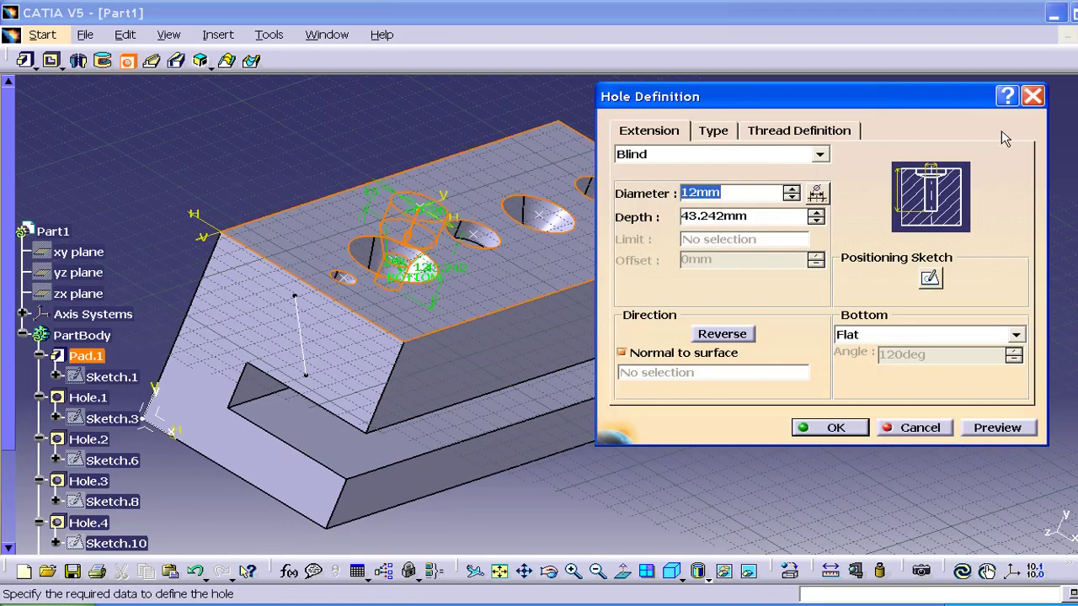
pyautogui.click(421, 209)
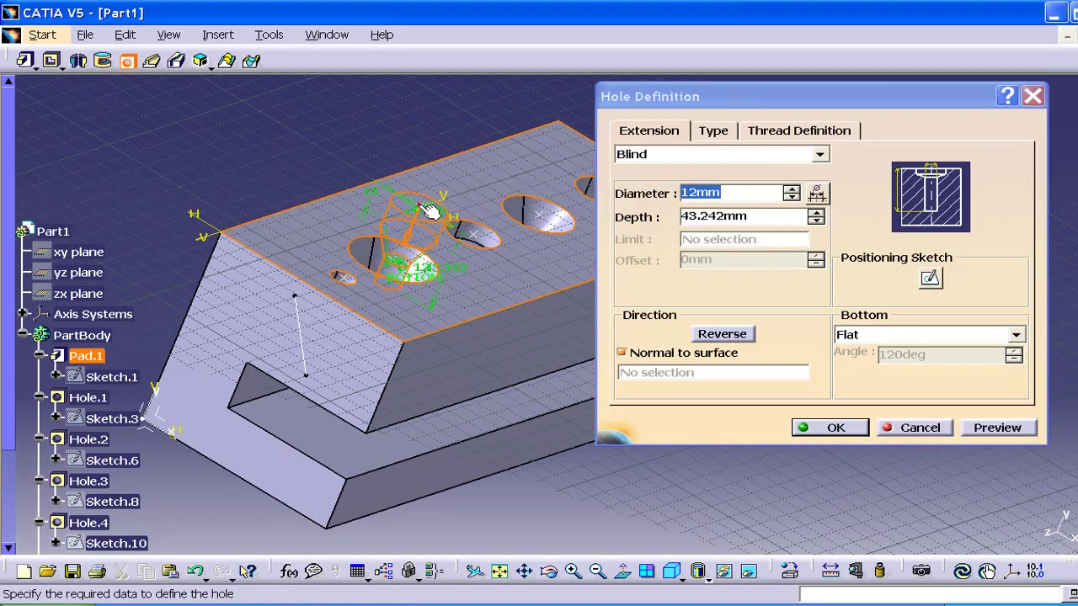
pyautogui.click(1033, 96)
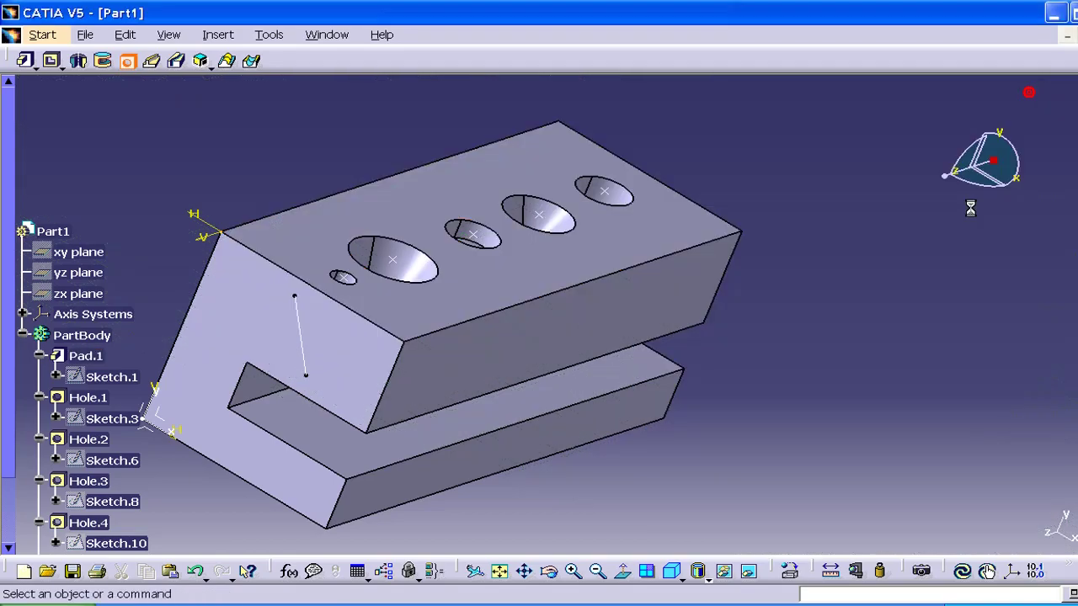
pyautogui.moveTo(752, 321); pyautogui.dragTo(680, 312, button='middle')
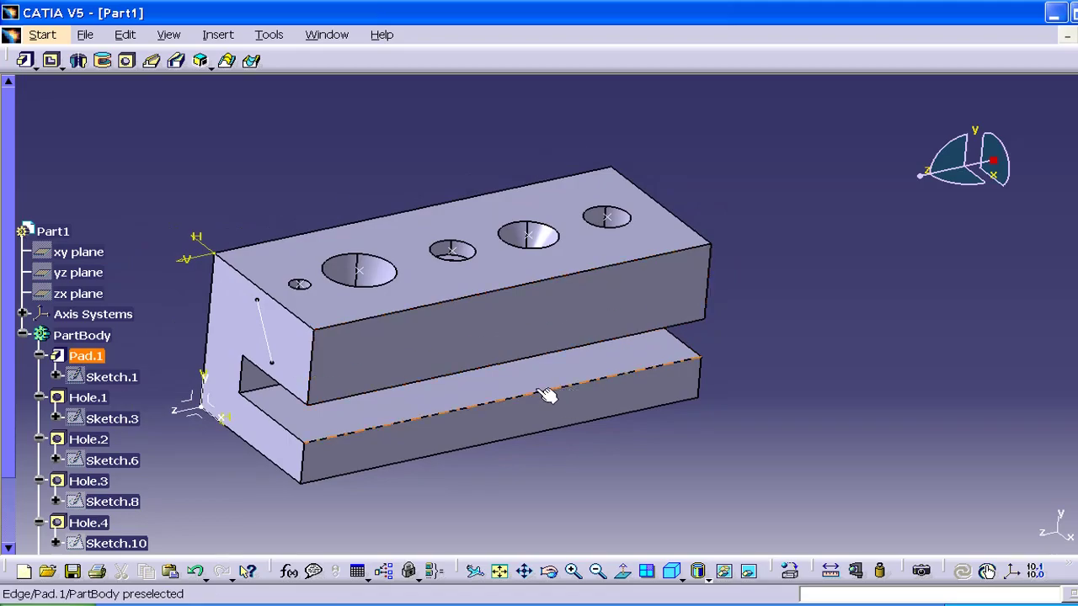
pyautogui.moveTo(459, 331)
pyautogui.mouseDown(button='middle')
pyautogui.moveTo(639, 287)
pyautogui.moveTo(640, 366)
pyautogui.moveTo(626, 277)
pyautogui.moveTo(486, 325)
pyautogui.moveTo(643, 304)
pyautogui.mouseUp(button='middle')
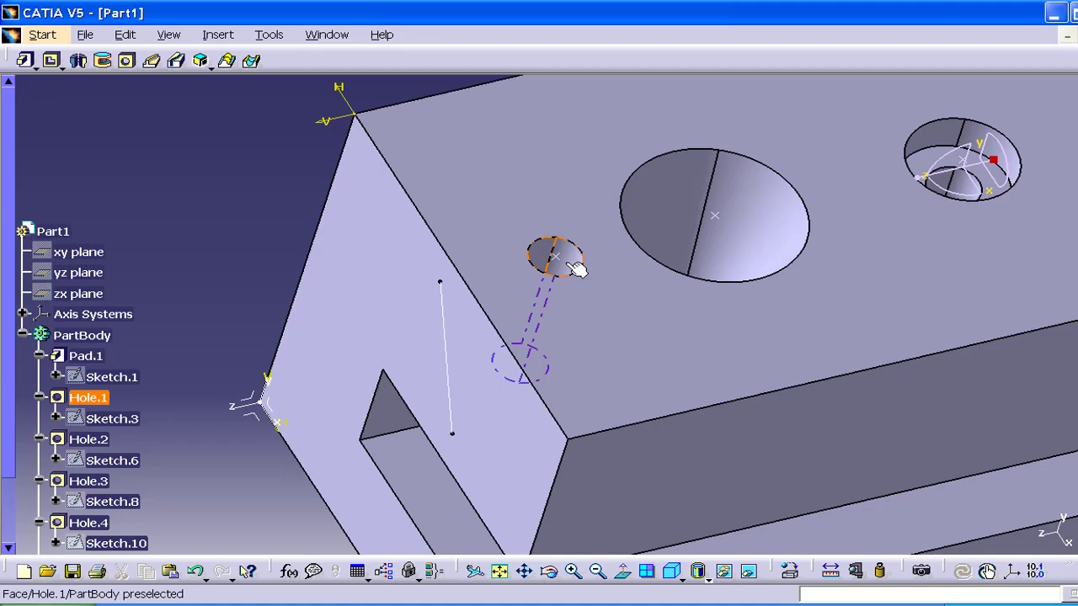
# Reopen Hole.1 and change its bottom from V-Bottom to Flat, viewing it from above
pyautogui.doubleClick(577, 267)
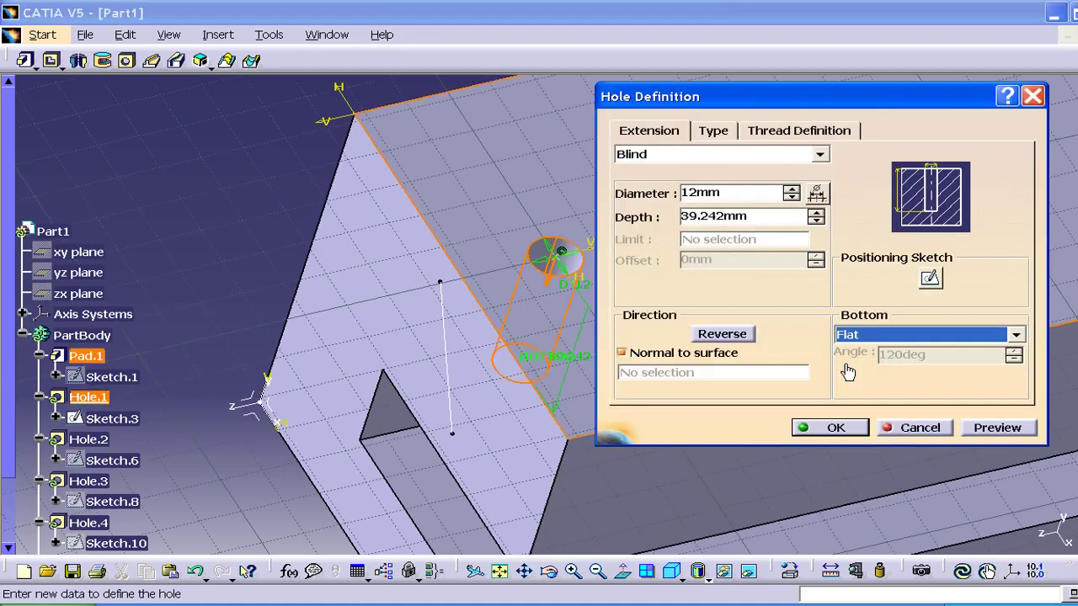
pyautogui.moveTo(553, 373); pyautogui.dragTo(535, 318, button='middle')
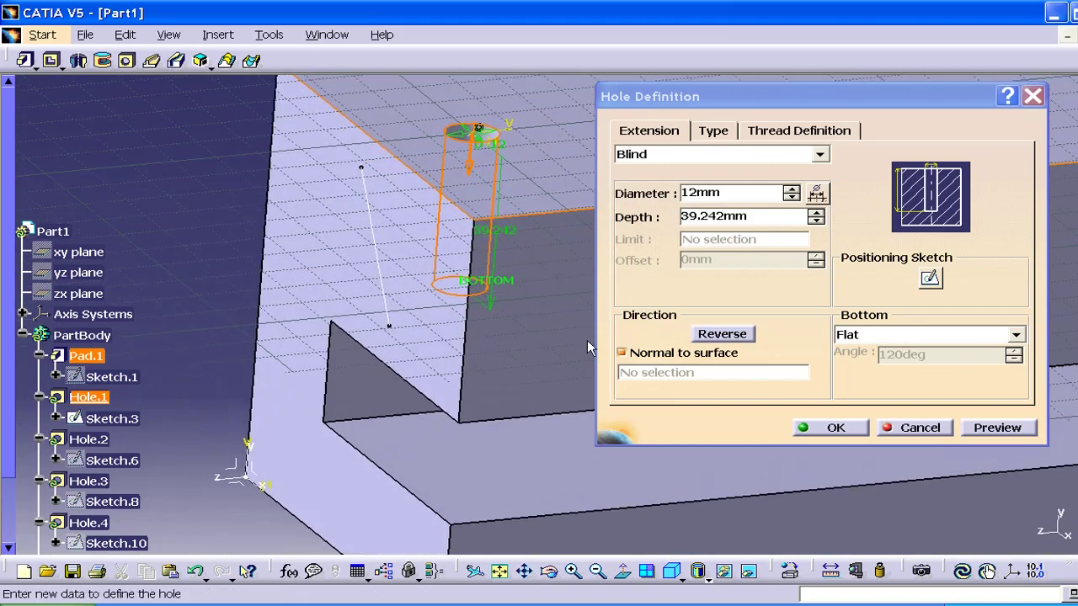
pyautogui.click(846, 334)
pyautogui.click(865, 367)
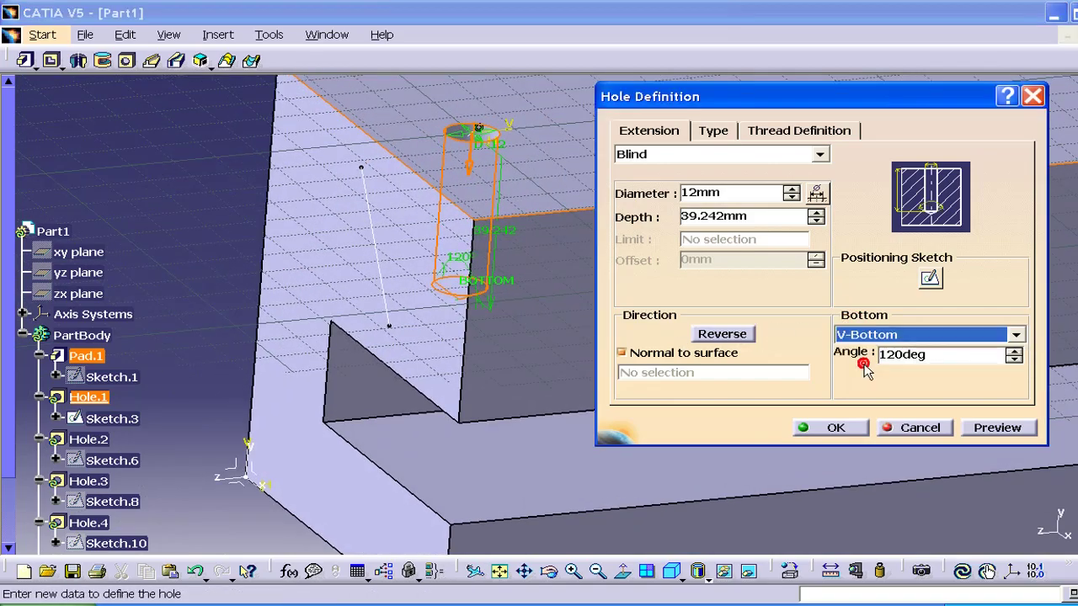
pyautogui.moveTo(562, 381); pyautogui.dragTo(506, 358, button='middle')
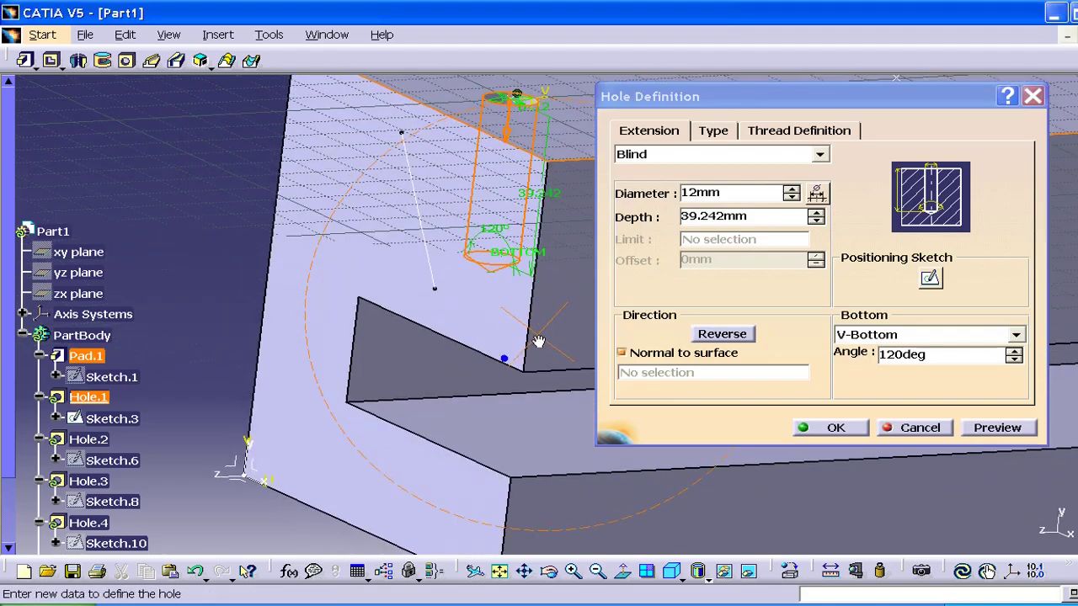
pyautogui.click(1014, 351)
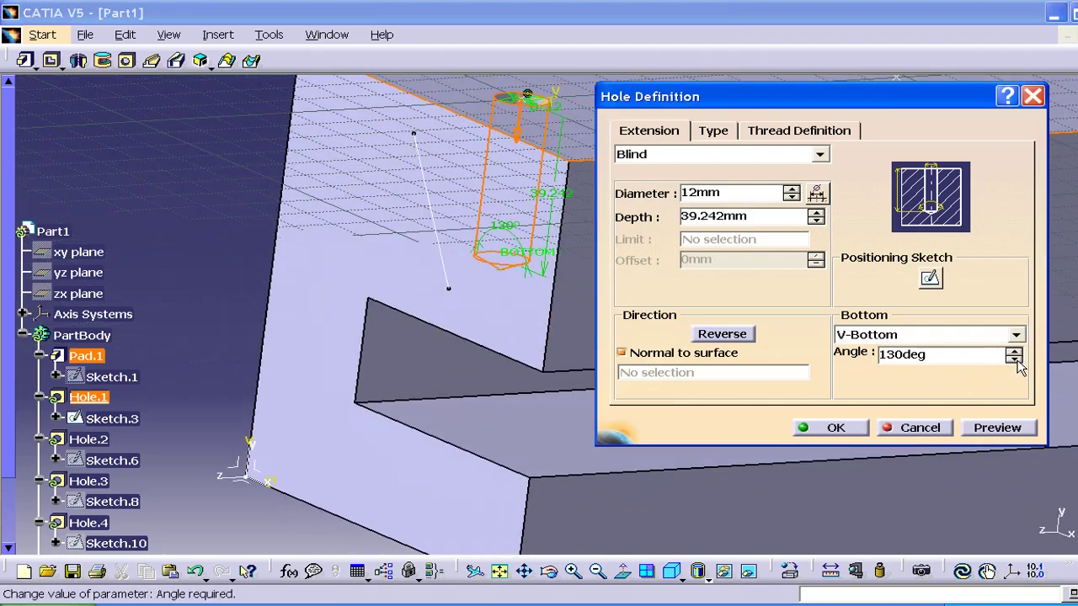
pyautogui.click(1013, 358)
pyautogui.click(1013, 359)
pyautogui.click(956, 335)
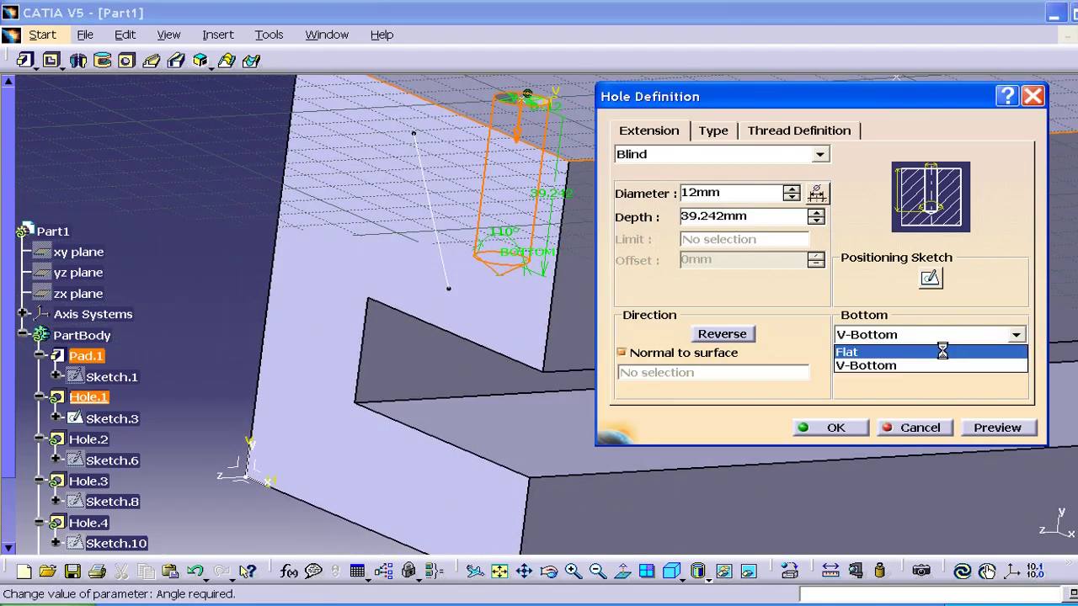
pyautogui.click(943, 349)
pyautogui.moveTo(522, 235); pyautogui.dragTo(457, 373, button='middle')
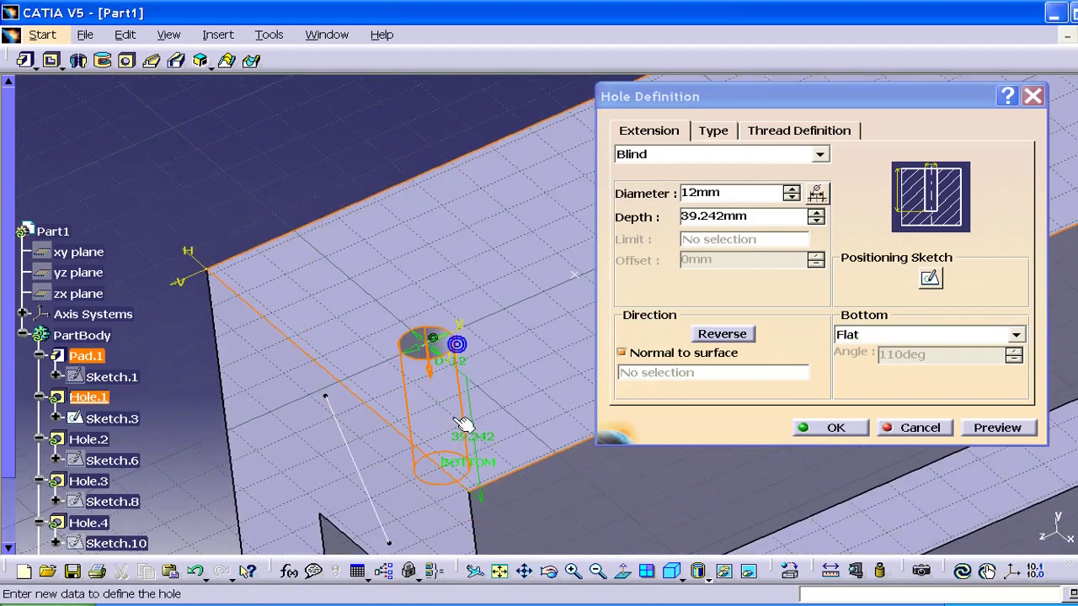
pyautogui.moveTo(464, 428); pyautogui.dragTo(515, 348, button='middle')
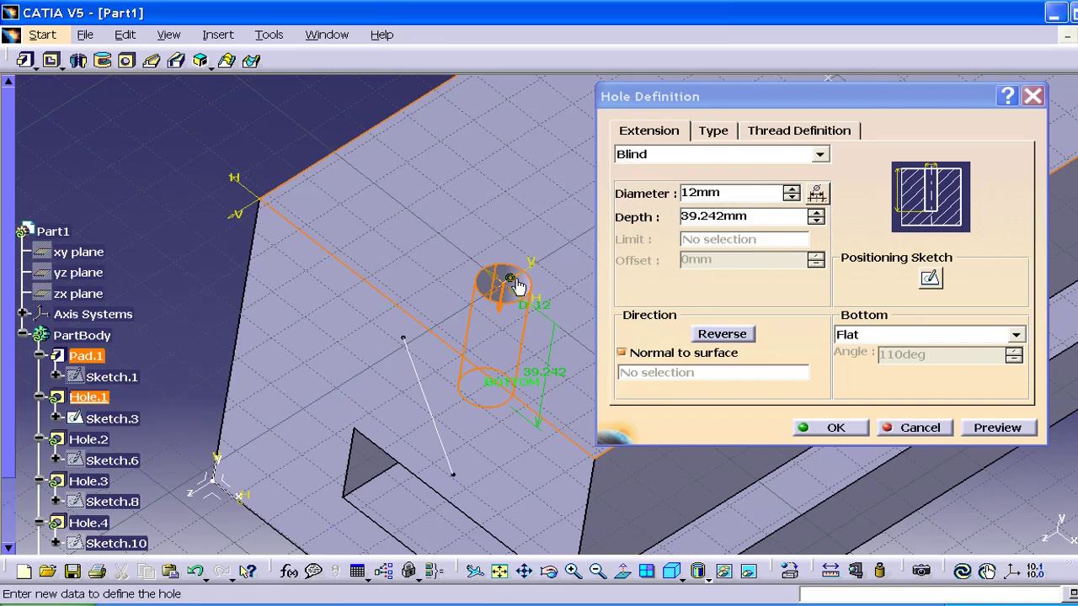
# Enable Threaded on Hole.1 and keep the thread Bottom Type as Dimension, 10mm deep
pyautogui.click(798, 133)
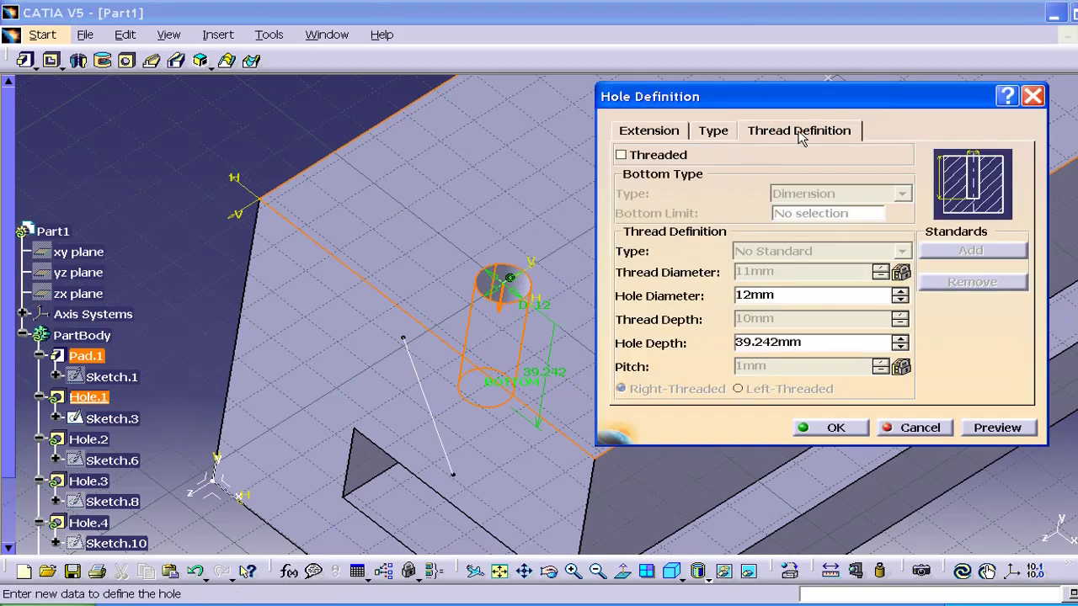
pyautogui.click(800, 138)
pyautogui.click(620, 156)
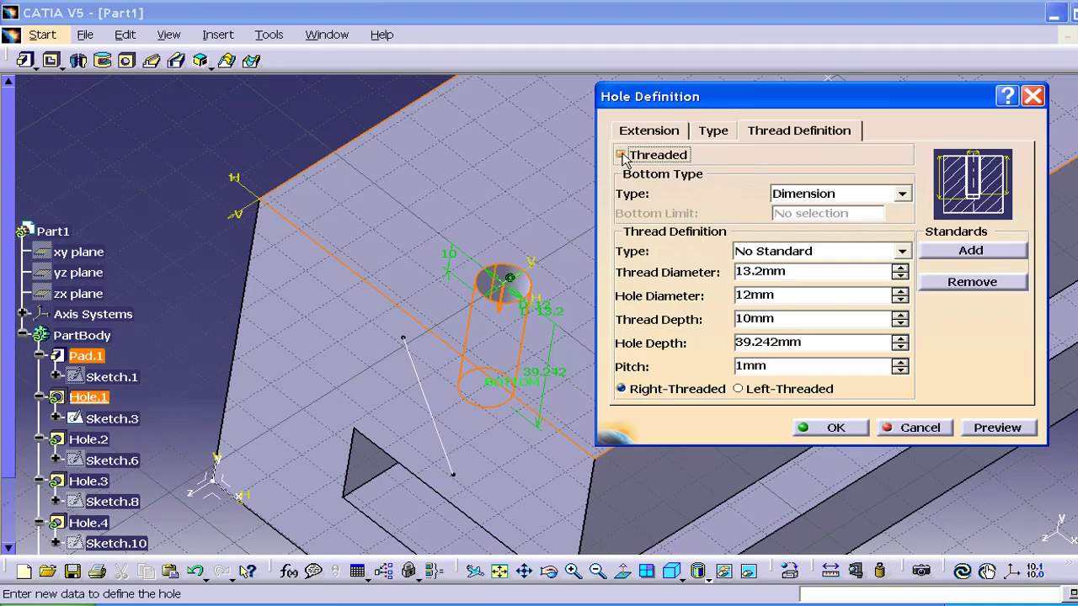
pyautogui.click(621, 155)
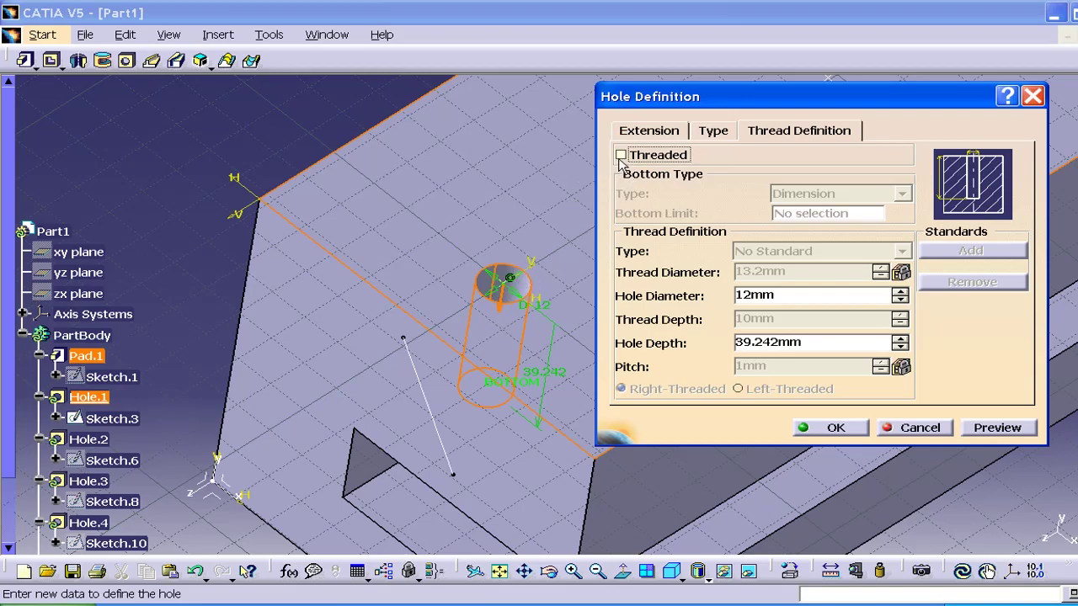
pyautogui.click(621, 155)
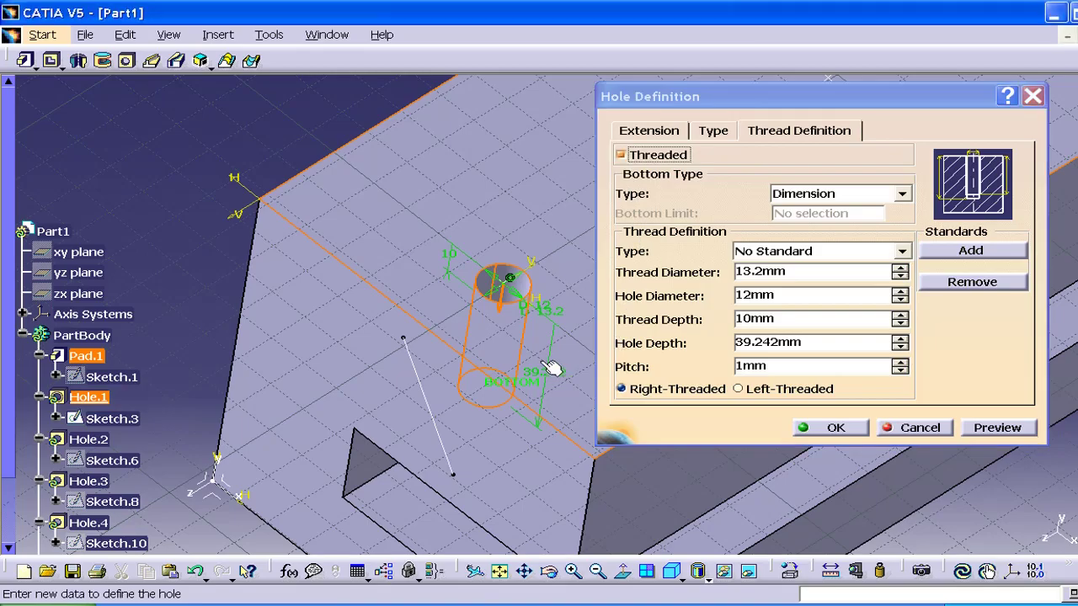
pyautogui.moveTo(552, 368)
pyautogui.mouseDown(button='middle')
pyautogui.moveTo(437, 316)
pyautogui.moveTo(472, 286)
pyautogui.mouseUp(button='middle')
pyautogui.click(832, 195)
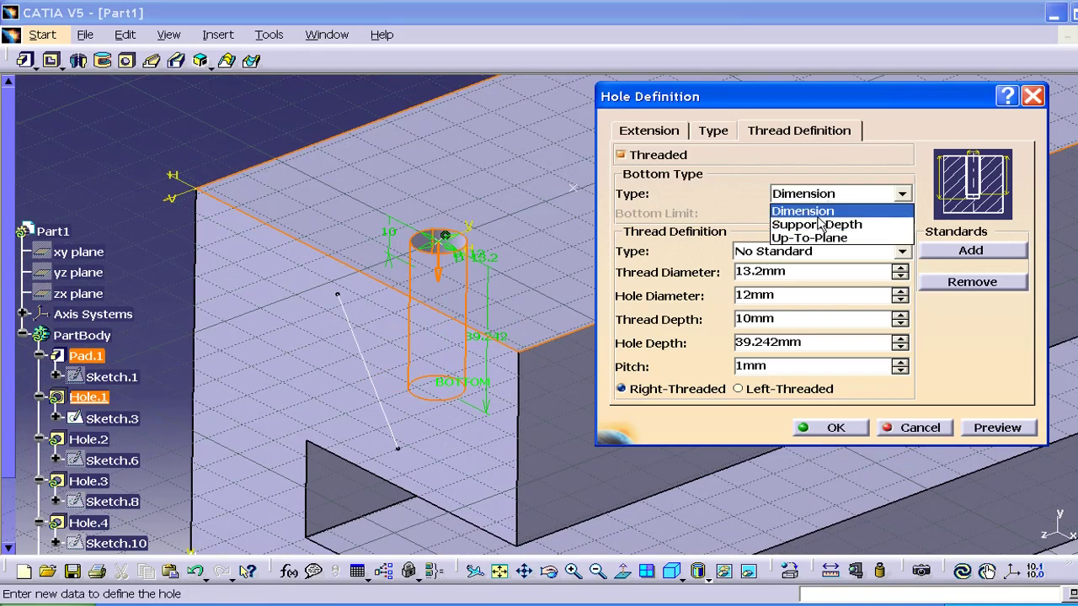
pyautogui.click(802, 211)
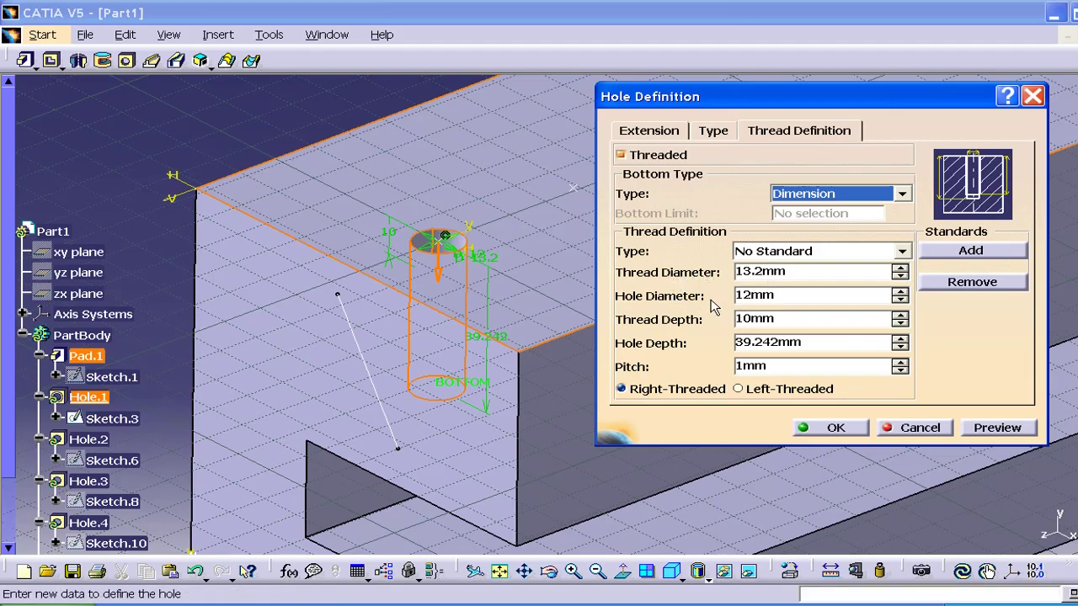
pyautogui.click(656, 129)
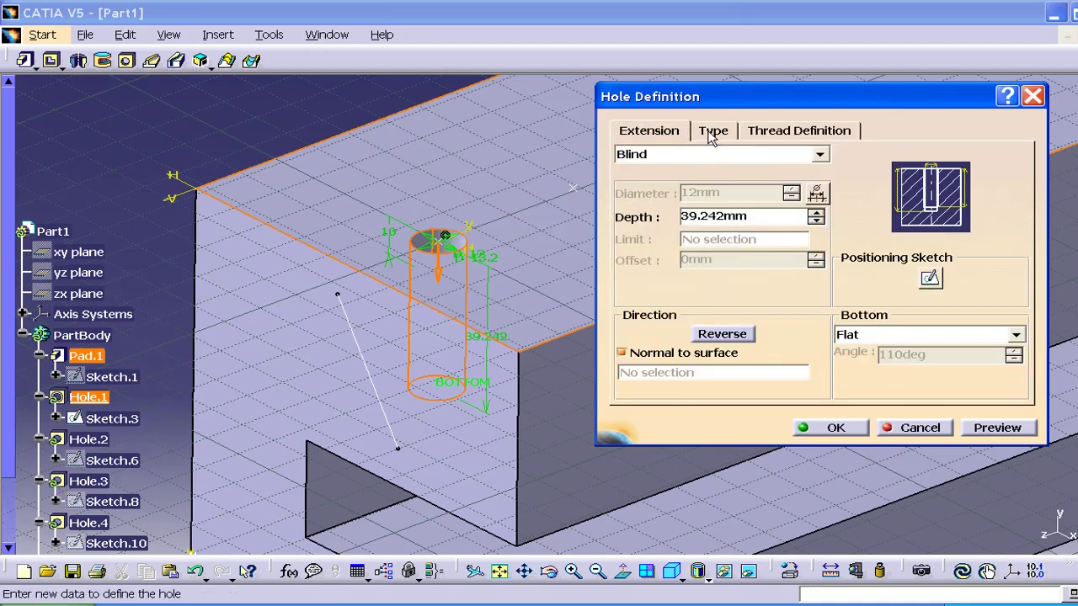
pyautogui.click(712, 134)
pyautogui.click(667, 135)
pyautogui.click(758, 130)
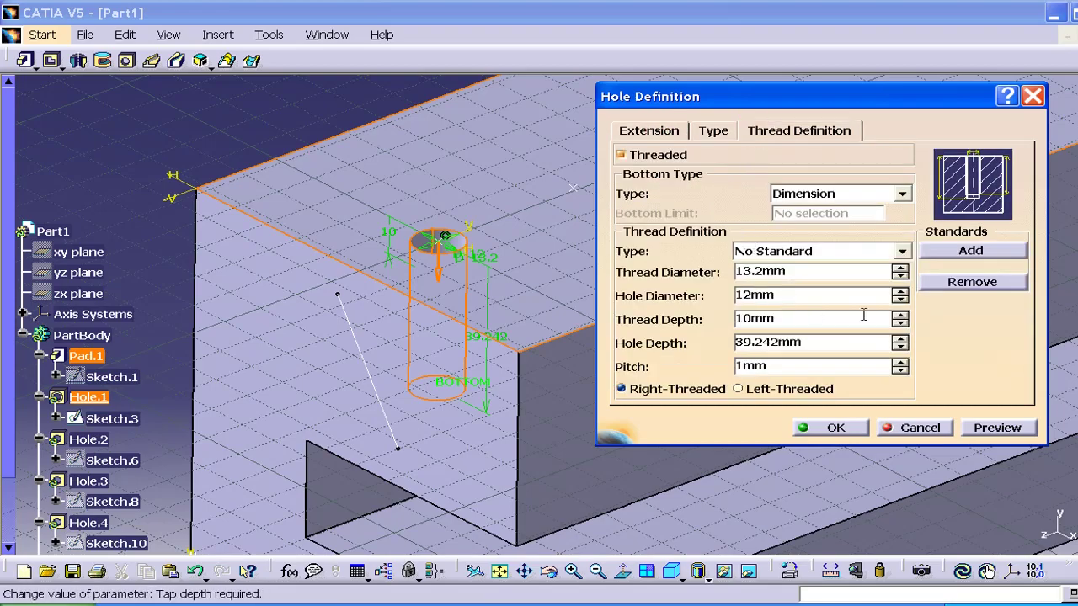
pyautogui.click(900, 290)
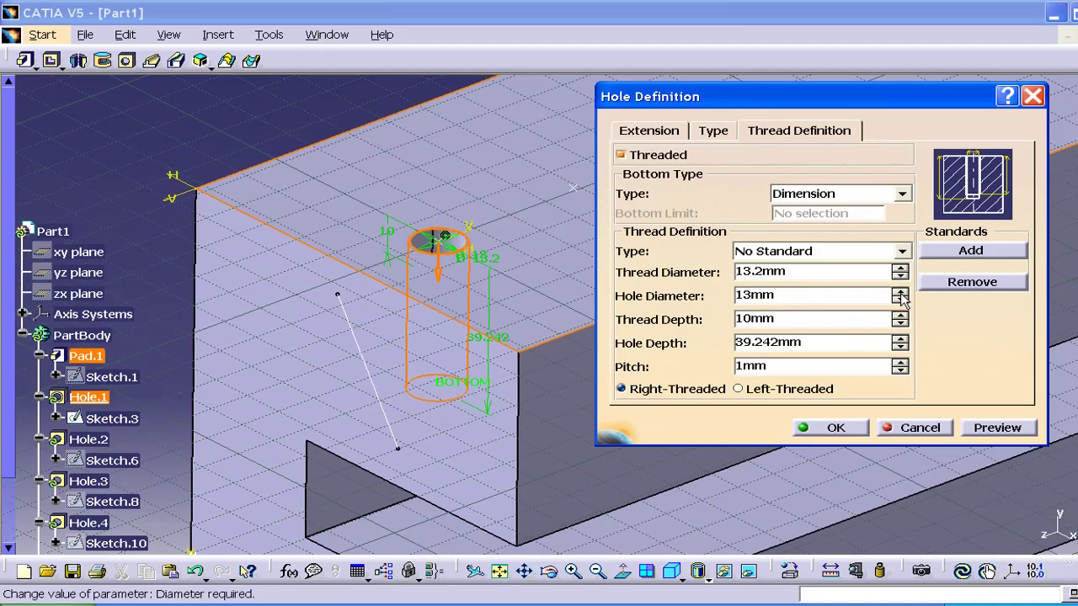
pyautogui.click(900, 298)
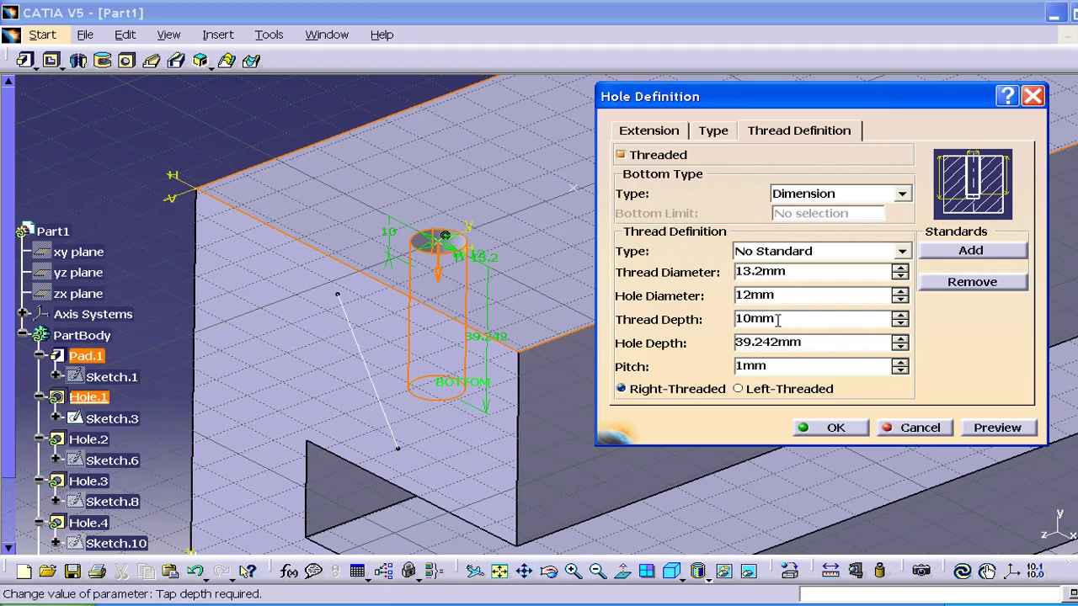
pyautogui.moveTo(494, 313)
pyautogui.keyDown('ctrl'); pyautogui.mouseDown(button='middle')
pyautogui.moveTo(452, 243)
pyautogui.moveTo(501, 337)
pyautogui.mouseUp(button='middle'); pyautogui.keyUp('ctrl')
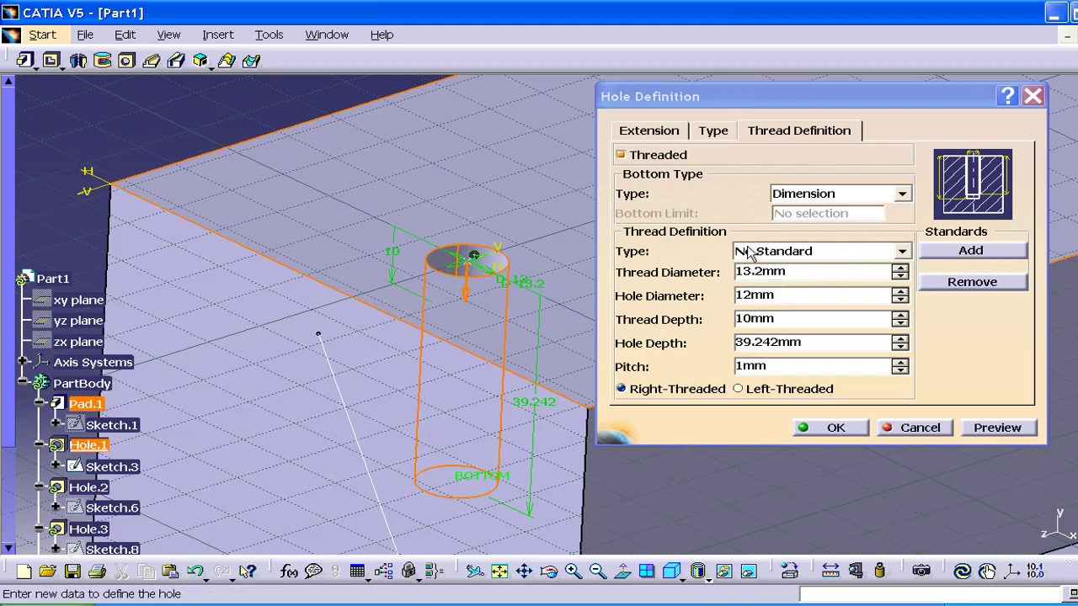
# Try Metric Thin Pitch M10x1, then Metric Thick Pitch M10 thread sizes
pyautogui.click(818, 252)
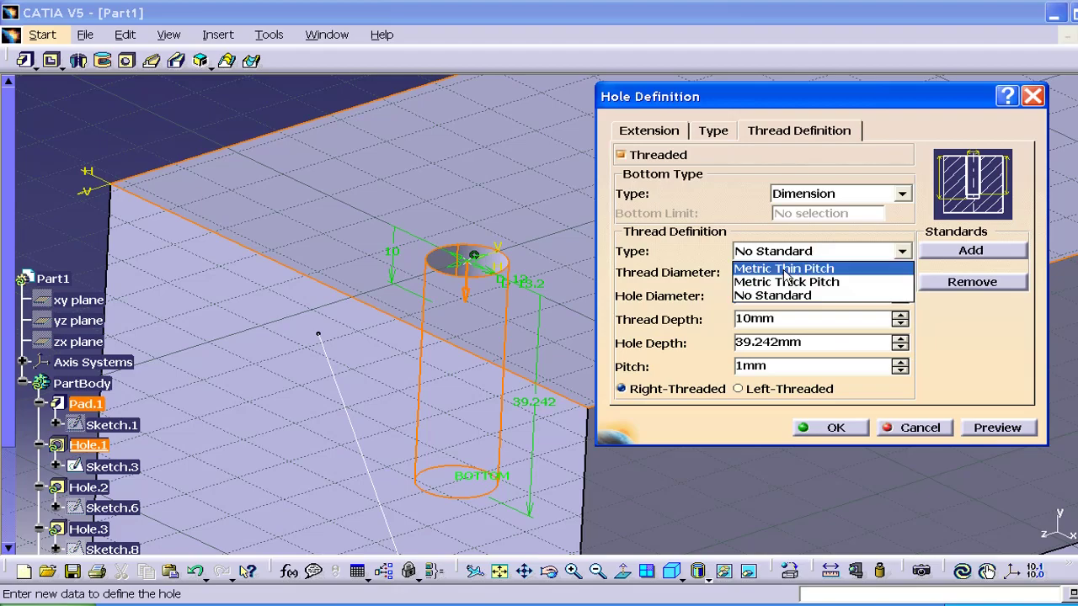
pyautogui.click(785, 269)
pyautogui.click(558, 337)
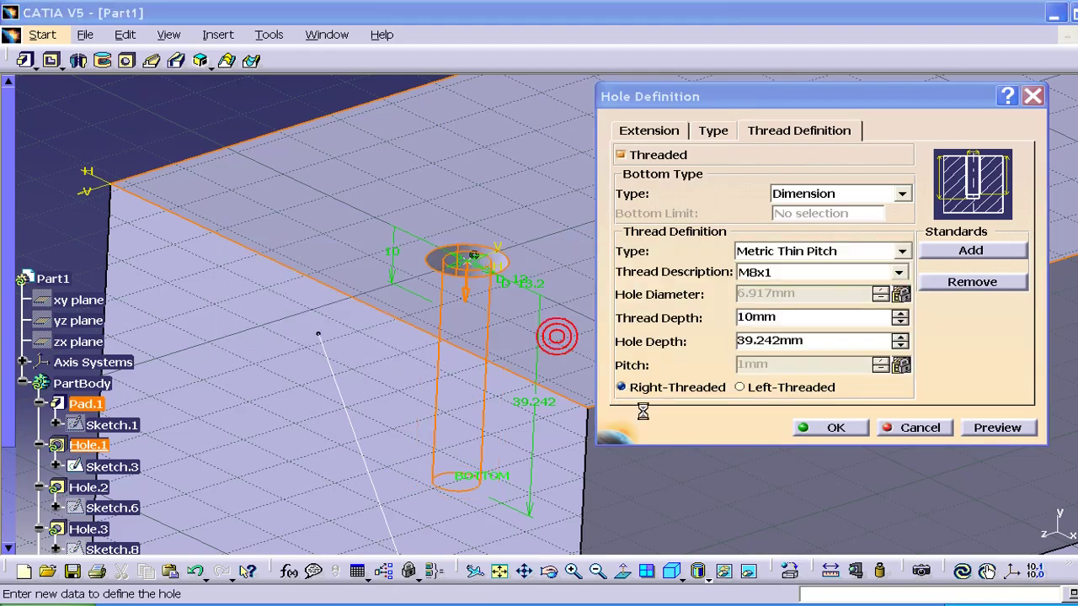
pyautogui.click(802, 272)
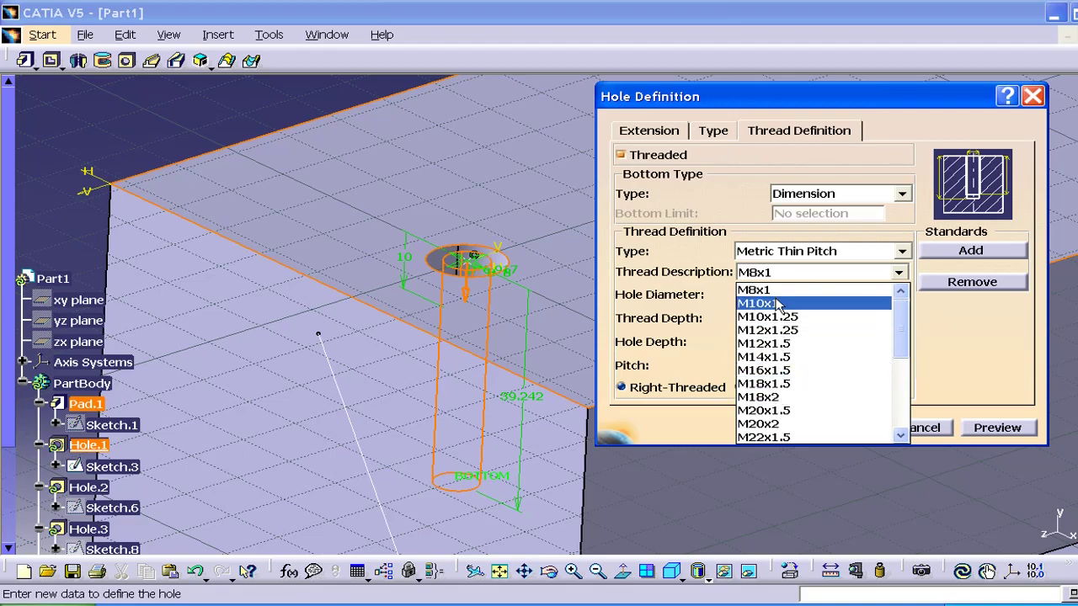
pyautogui.click(782, 303)
pyautogui.click(805, 251)
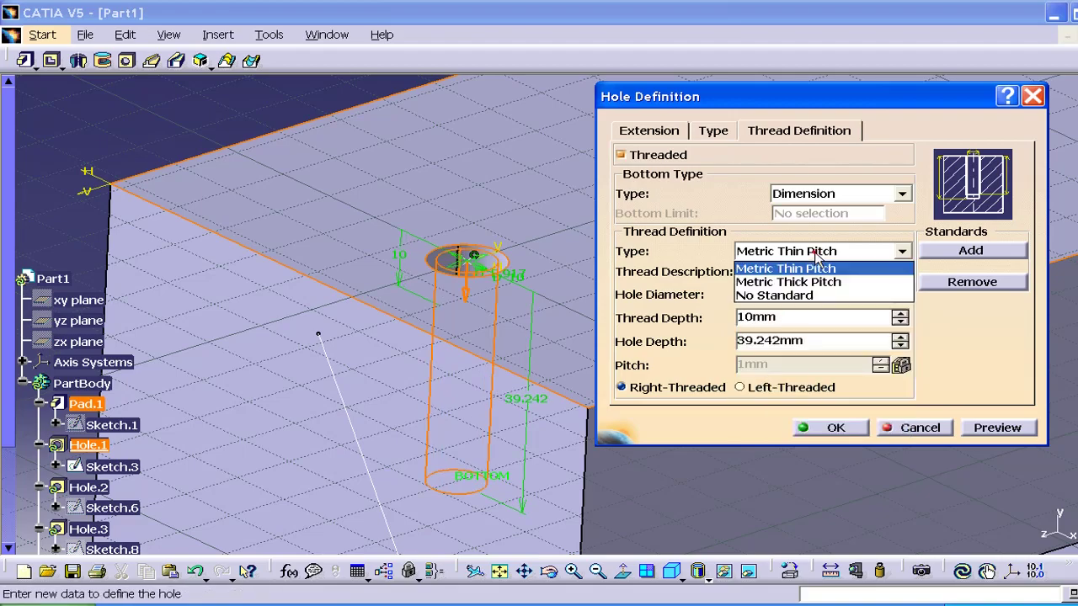
pyautogui.click(806, 284)
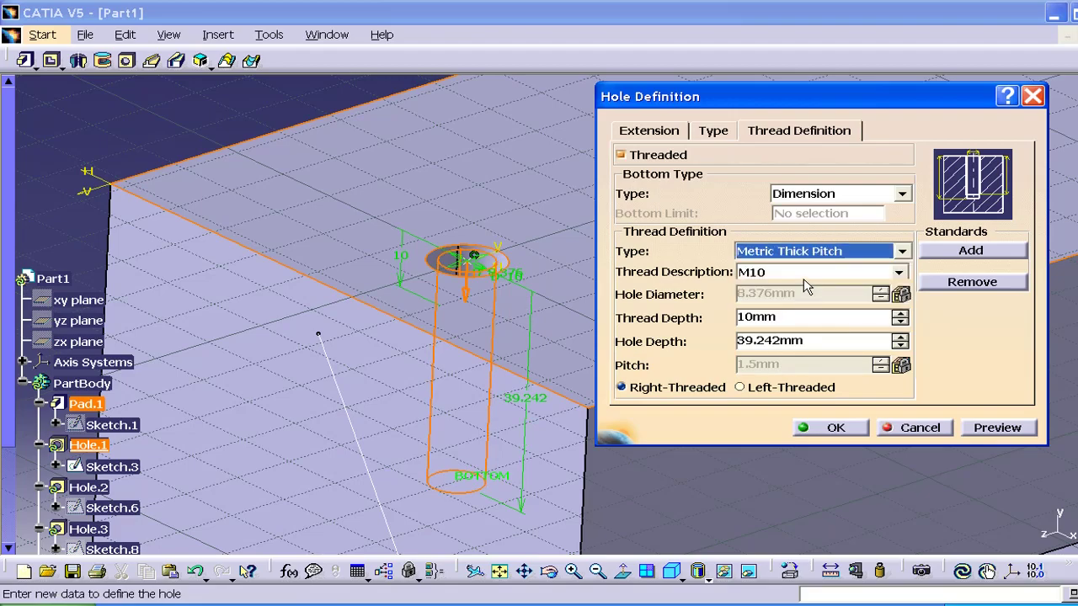
pyautogui.click(804, 273)
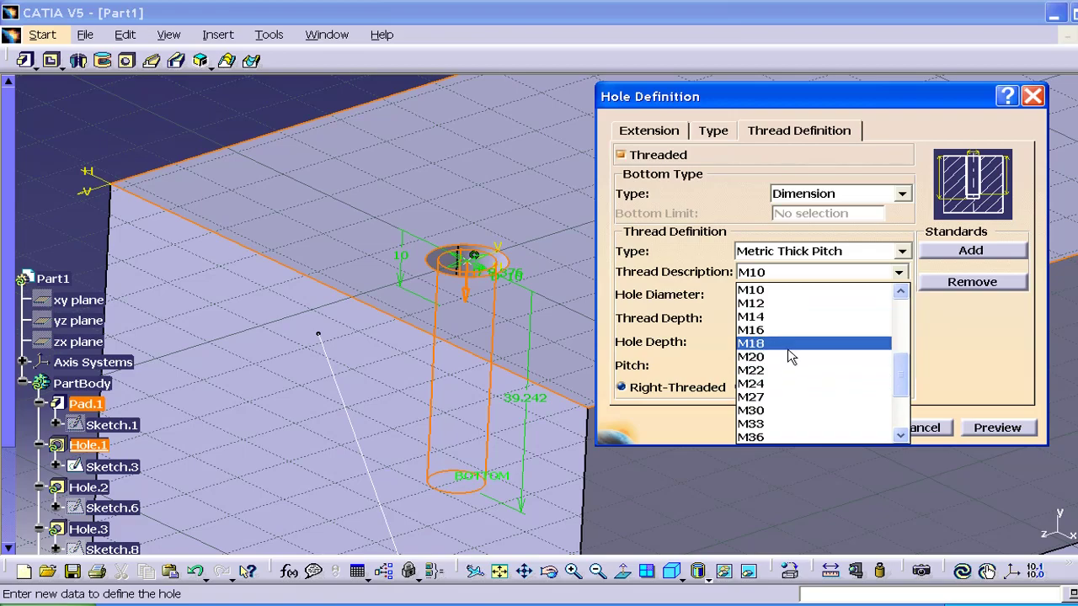
pyautogui.click(778, 292)
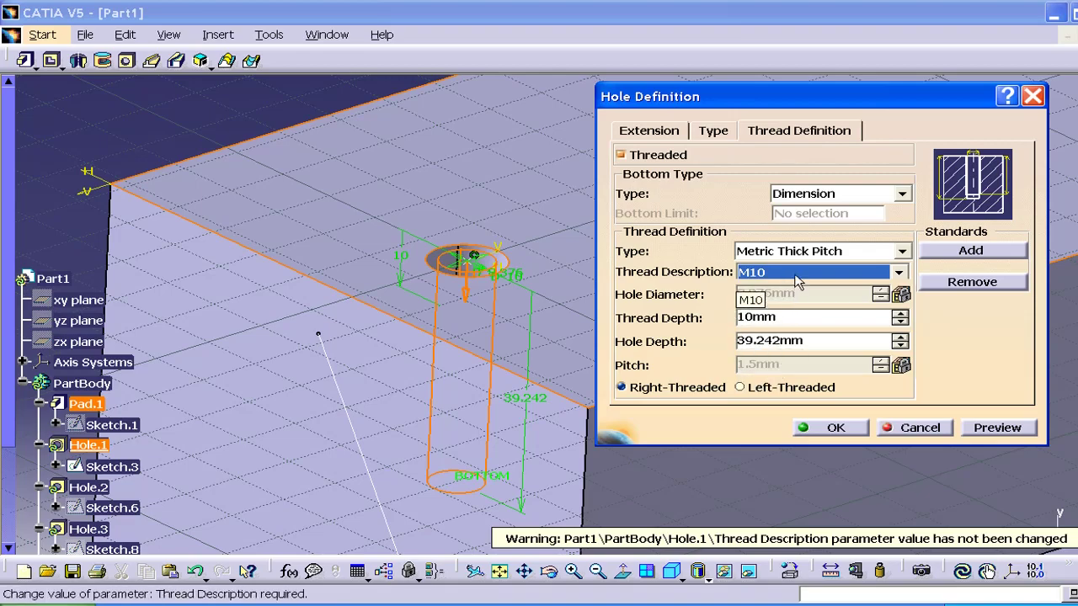
# Switch back to Metric Thin Pitch and select the M10x1.25 thread
pyautogui.click(794, 273)
pyautogui.click(798, 286)
pyautogui.click(800, 251)
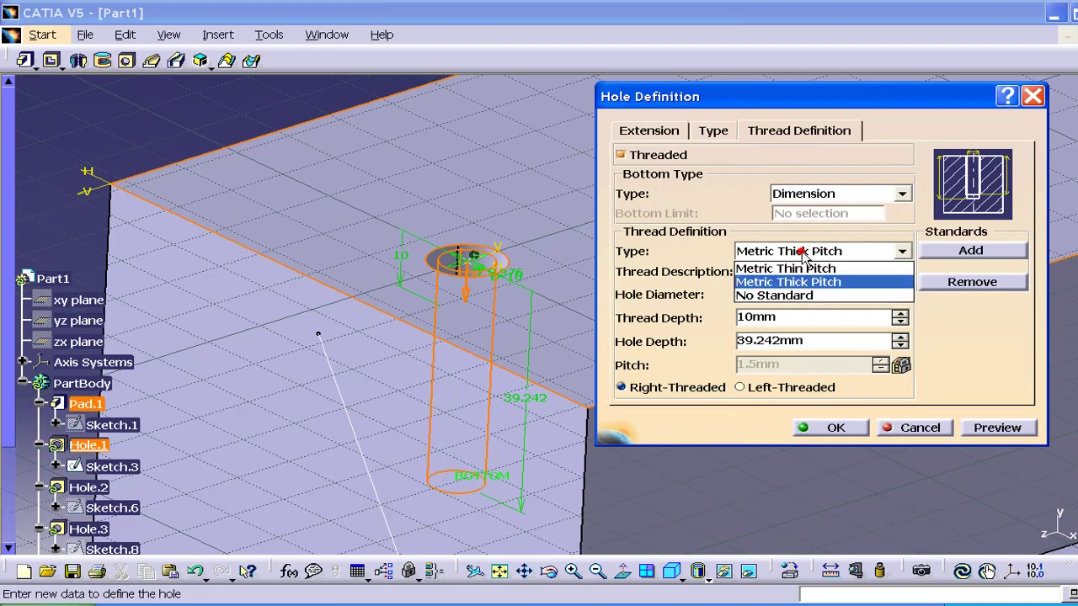
pyautogui.click(802, 281)
pyautogui.click(804, 251)
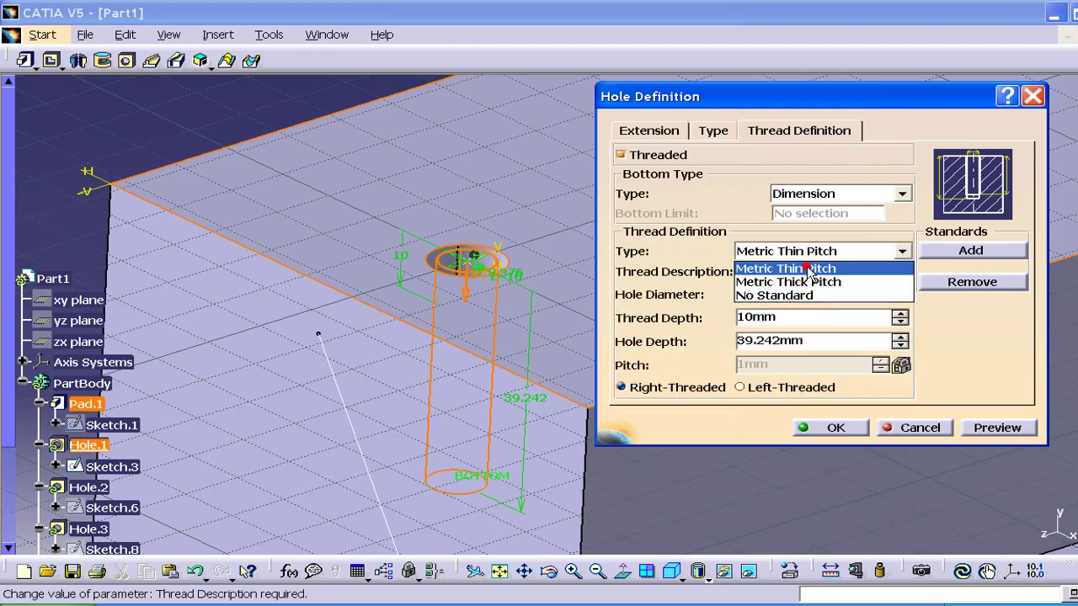
pyautogui.click(804, 269)
pyautogui.click(809, 274)
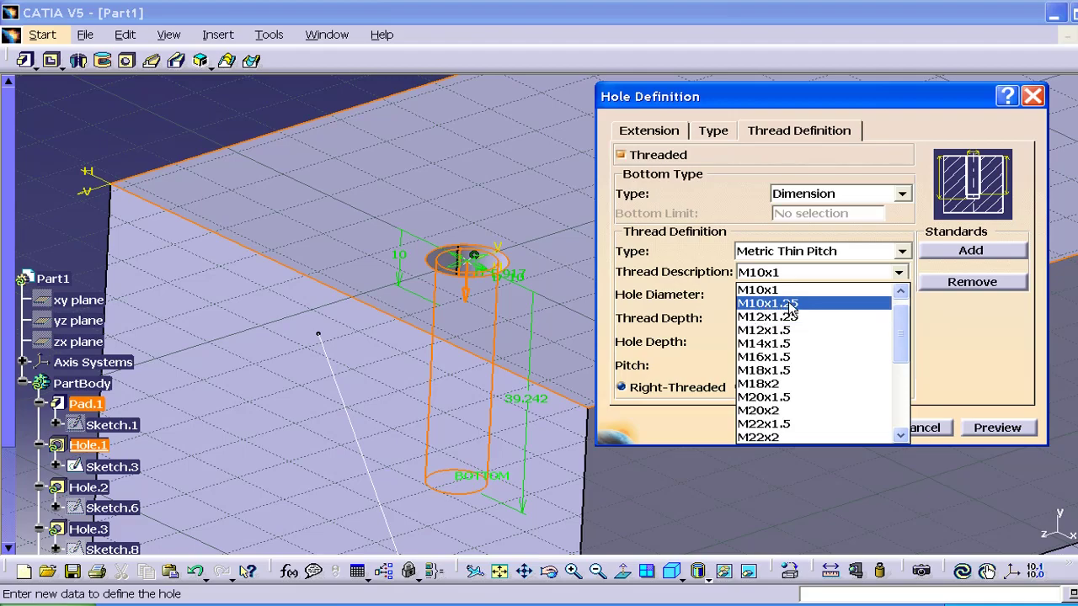
pyautogui.click(796, 305)
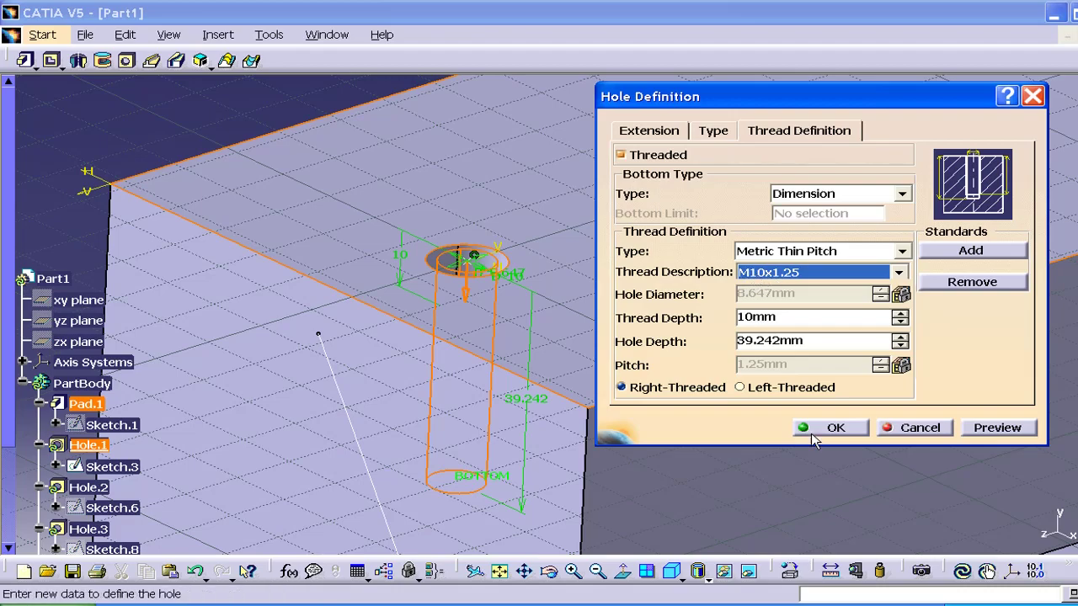
# Confirm the Hole Definition to apply the M10x1.25 threaded hole
pyautogui.click(834, 425)
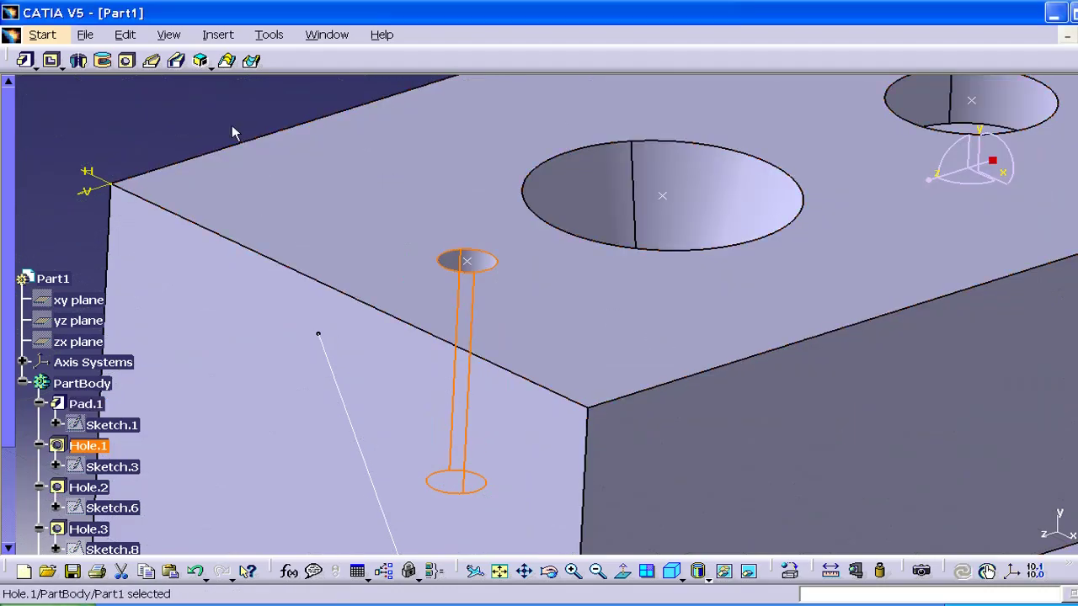